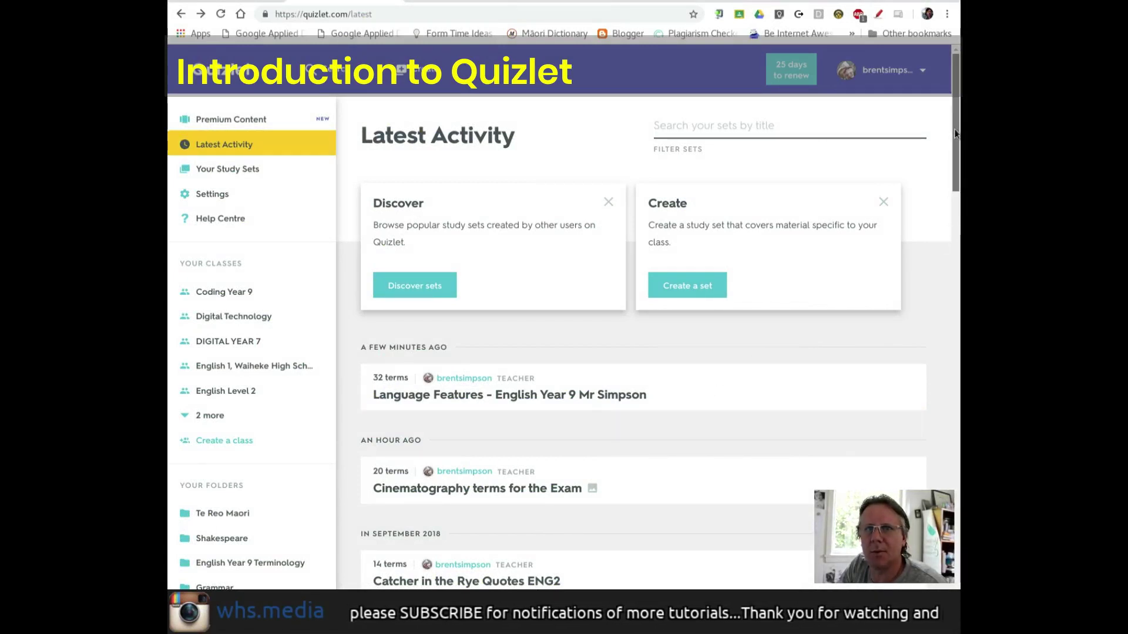
- Look through the latest activity and open the 32-term Language Features study set for English Year 9
{"action": "left_click_drag", "start_coordinate": [955, 134], "coordinate": [953, 272]}
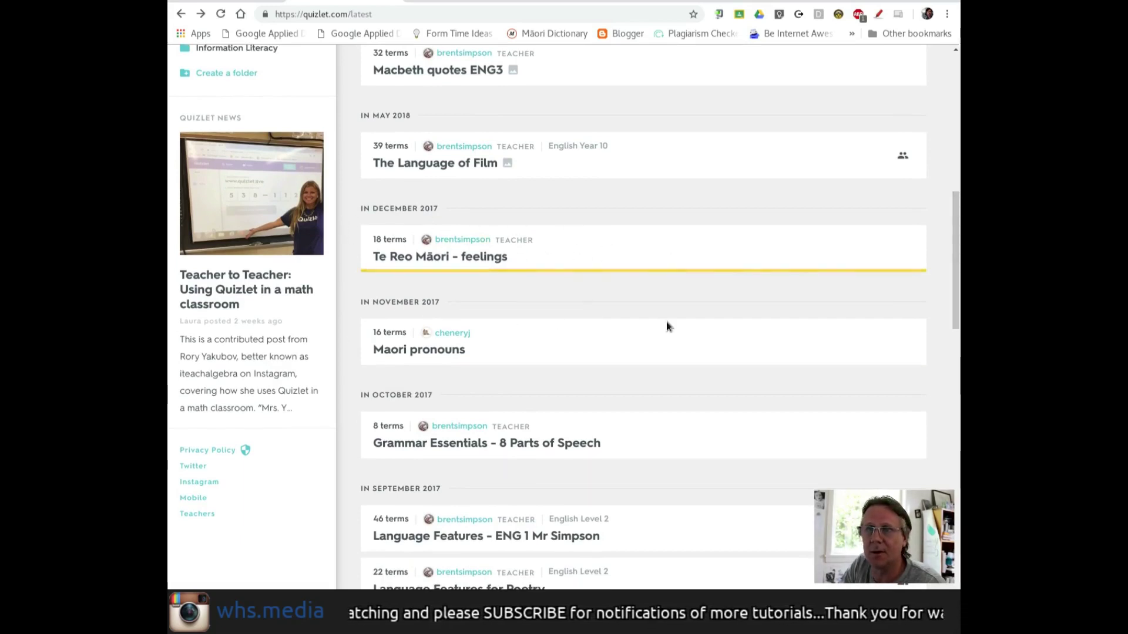
{"action": "left_click_drag", "start_coordinate": [955, 282], "coordinate": [939, 177]}
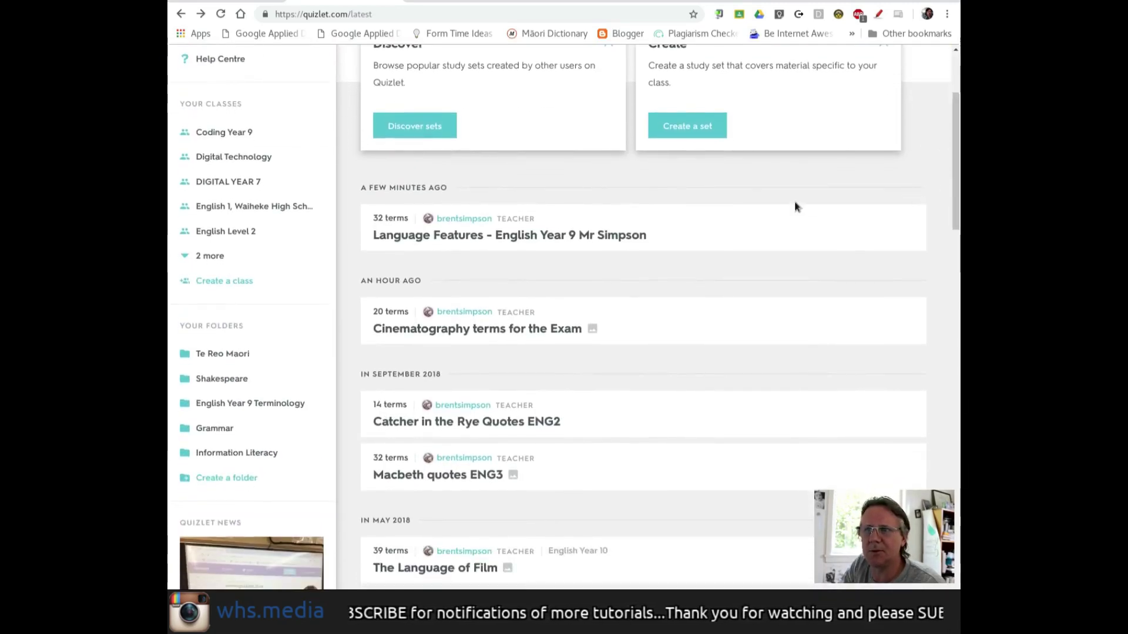
{"action": "left_click", "coordinate": [587, 255]}
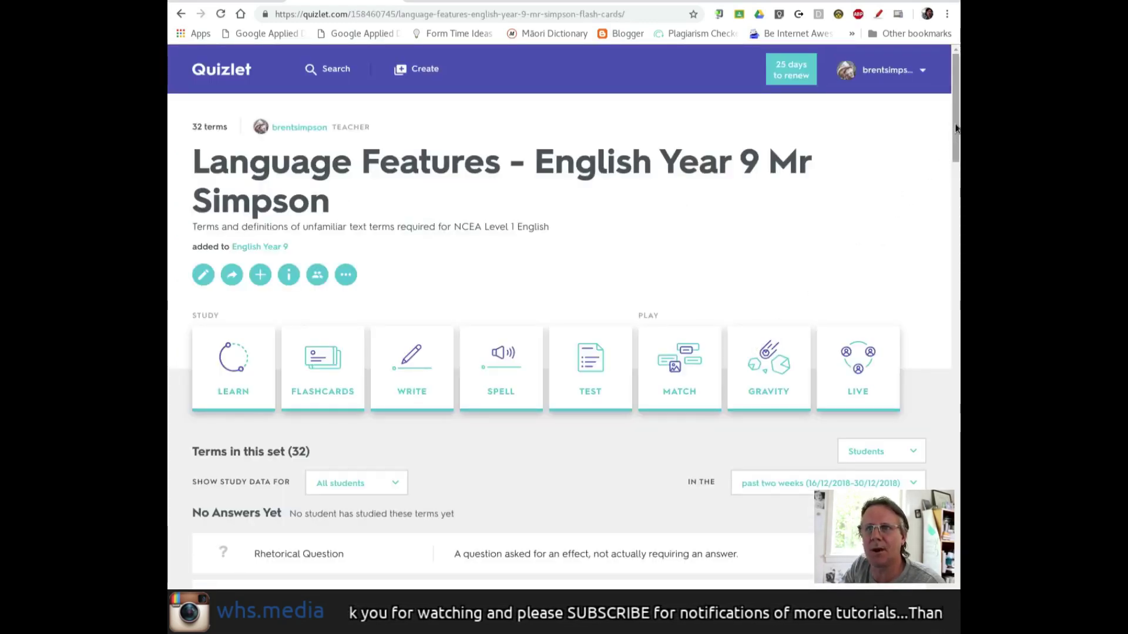
{"action": "scroll", "coordinate": [921, 178], "scroll_direction": "down", "scroll_amount": 2}
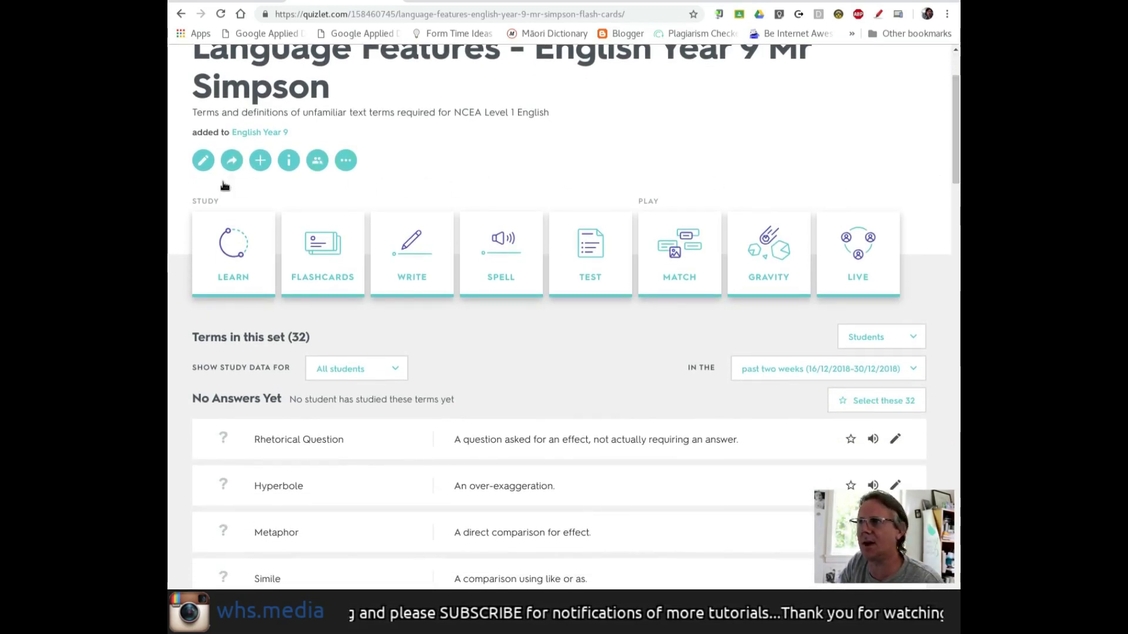
- Outline the Study and Play activities in red, draw an arrow at Flashcards, and clear the annotations
{"action": "left_click", "coordinate": [878, 13]}
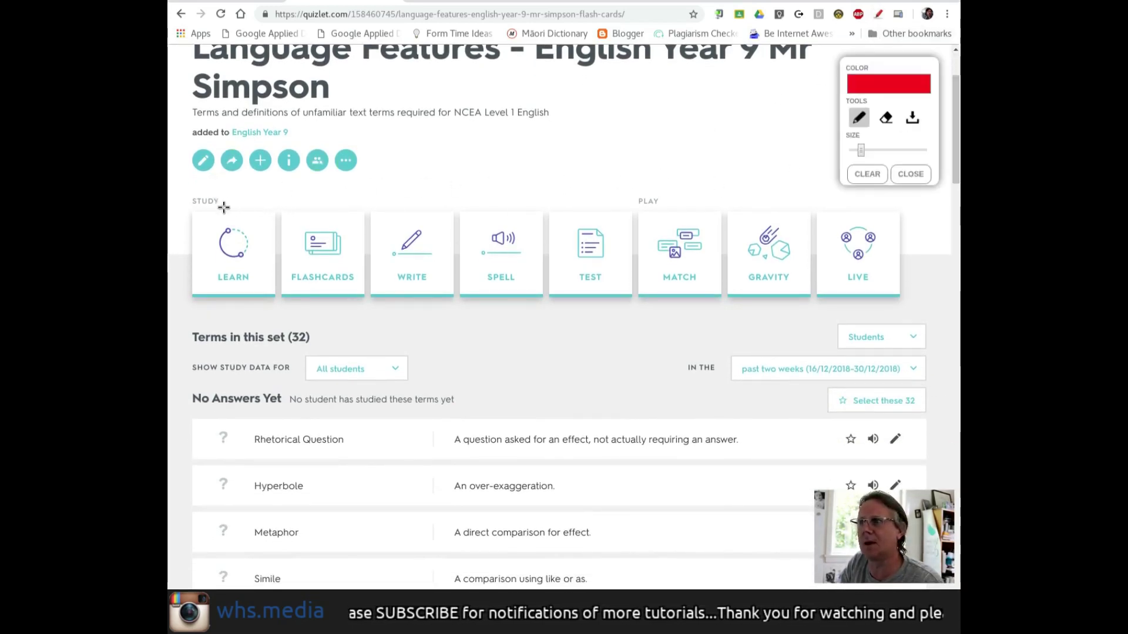
{"action": "mouse_move", "coordinate": [186, 196]}
{"action": "left_mouse_down"}
{"action": "mouse_move", "coordinate": [180, 218]}
{"action": "mouse_move", "coordinate": [203, 296]}
{"action": "mouse_move", "coordinate": [410, 325]}
{"action": "mouse_move", "coordinate": [900, 321]}
{"action": "mouse_move", "coordinate": [907, 239]}
{"action": "mouse_move", "coordinate": [720, 201]}
{"action": "mouse_move", "coordinate": [178, 196]}
{"action": "left_mouse_up"}
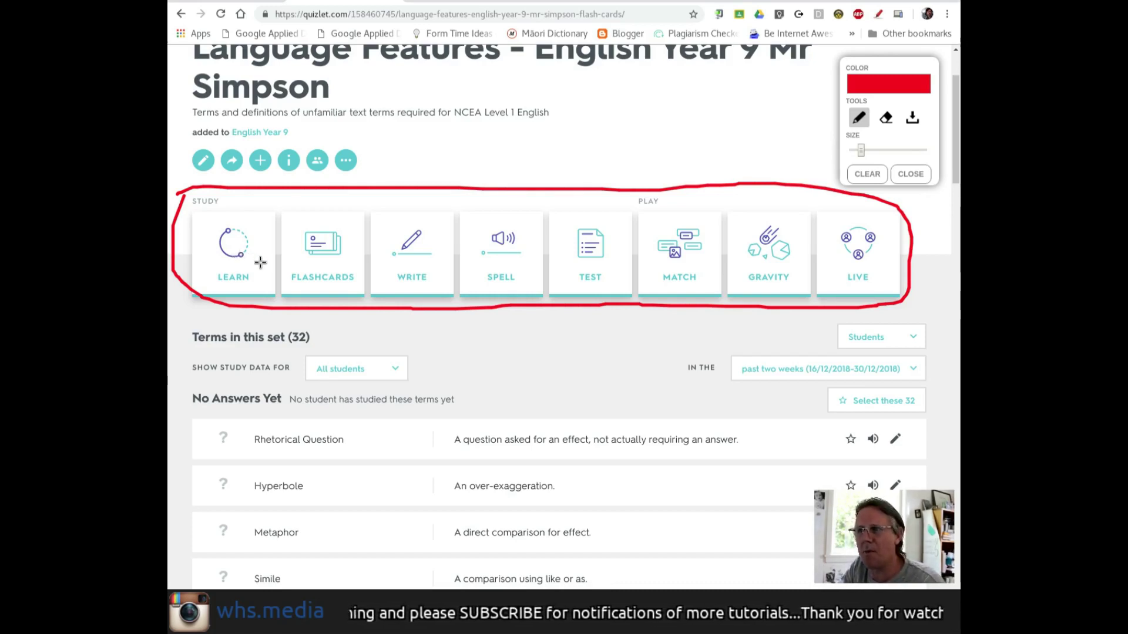
{"action": "mouse_move", "coordinate": [431, 124]}
{"action": "left_mouse_down"}
{"action": "mouse_move", "coordinate": [356, 216]}
{"action": "mouse_move", "coordinate": [352, 208]}
{"action": "mouse_move", "coordinate": [351, 228]}
{"action": "mouse_move", "coordinate": [373, 222]}
{"action": "left_mouse_up"}
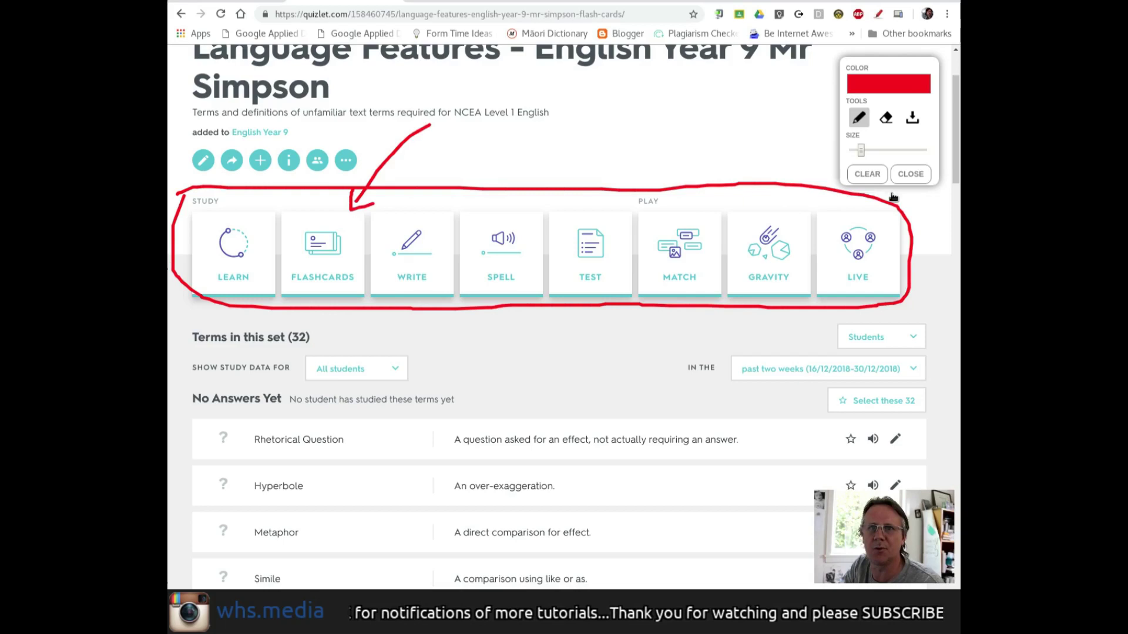
{"action": "left_click", "coordinate": [868, 174]}
{"action": "left_click", "coordinate": [910, 174]}
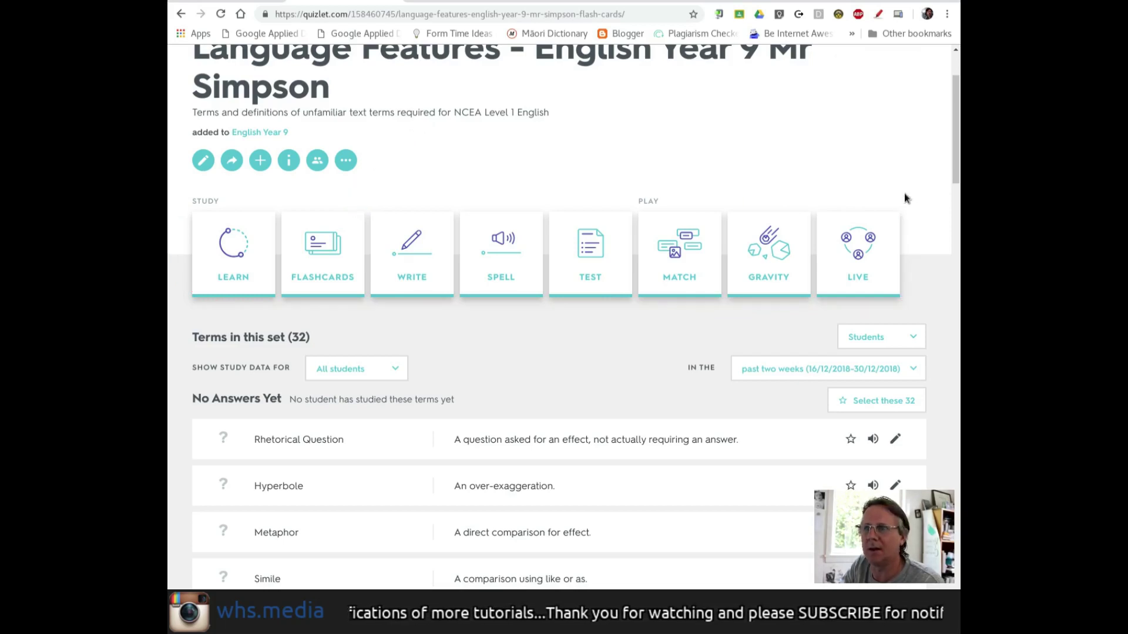
- Review the set's list of terms and definitions, and open the set in Flashcards mode
{"action": "scroll", "coordinate": [955, 166], "scroll_direction": "down", "scroll_amount": 1}
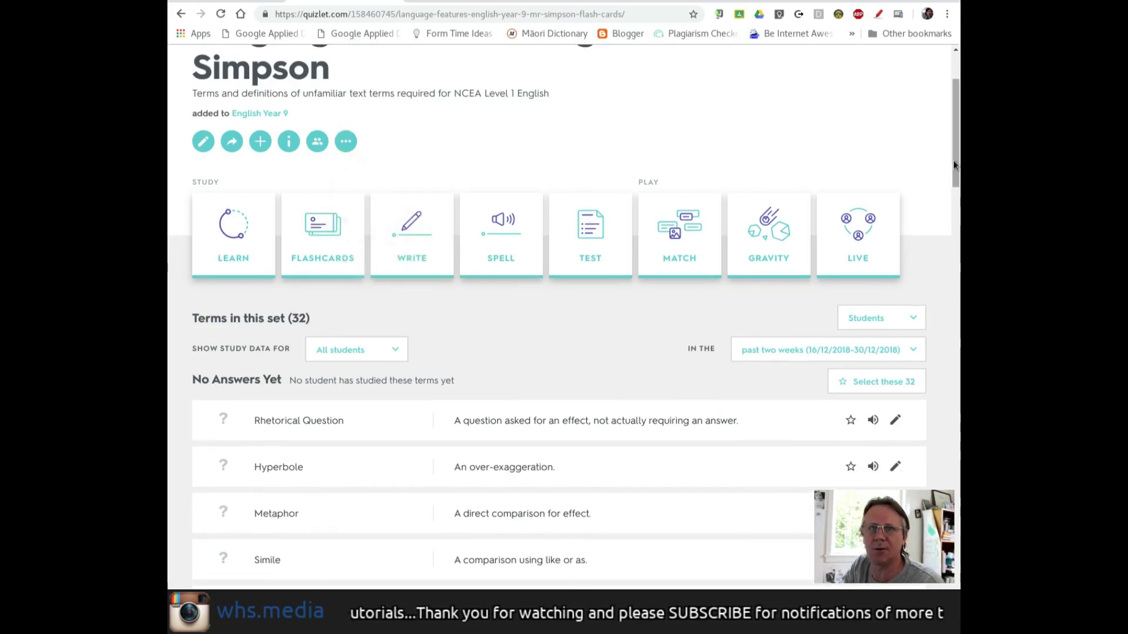
{"action": "scroll", "coordinate": [956, 170], "scroll_direction": "down", "scroll_amount": 3}
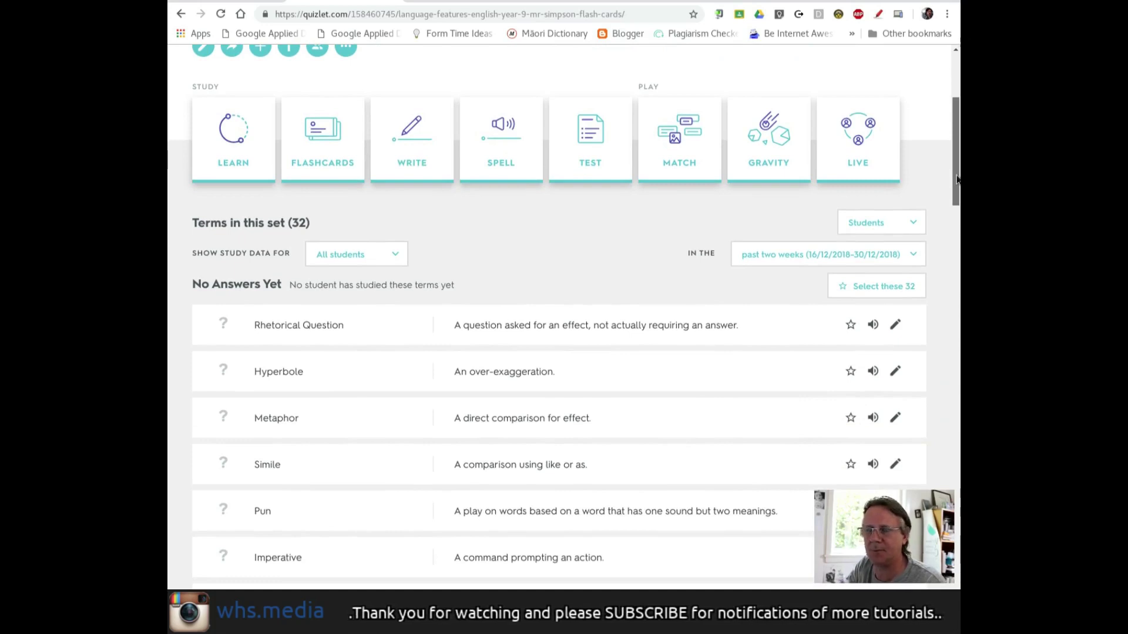
{"action": "mouse_move", "coordinate": [956, 179]}
{"action": "left_mouse_down"}
{"action": "mouse_move", "coordinate": [959, 213]}
{"action": "mouse_move", "coordinate": [959, 199]}
{"action": "left_mouse_up"}
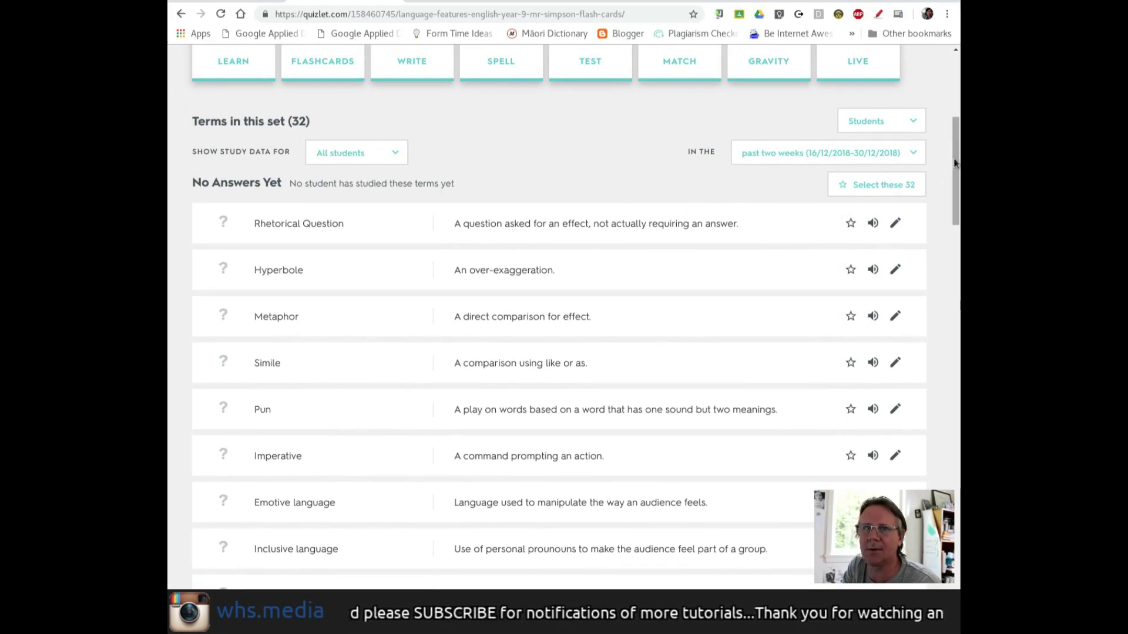
{"action": "left_click_drag", "start_coordinate": [957, 164], "coordinate": [959, 116]}
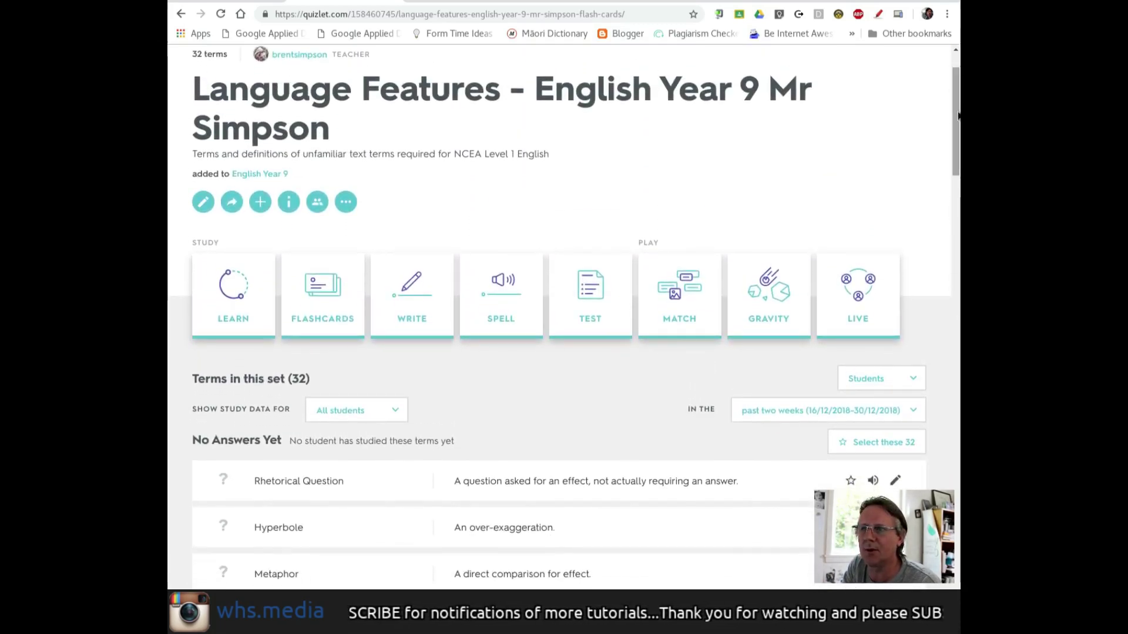
{"action": "left_click", "coordinate": [310, 319]}
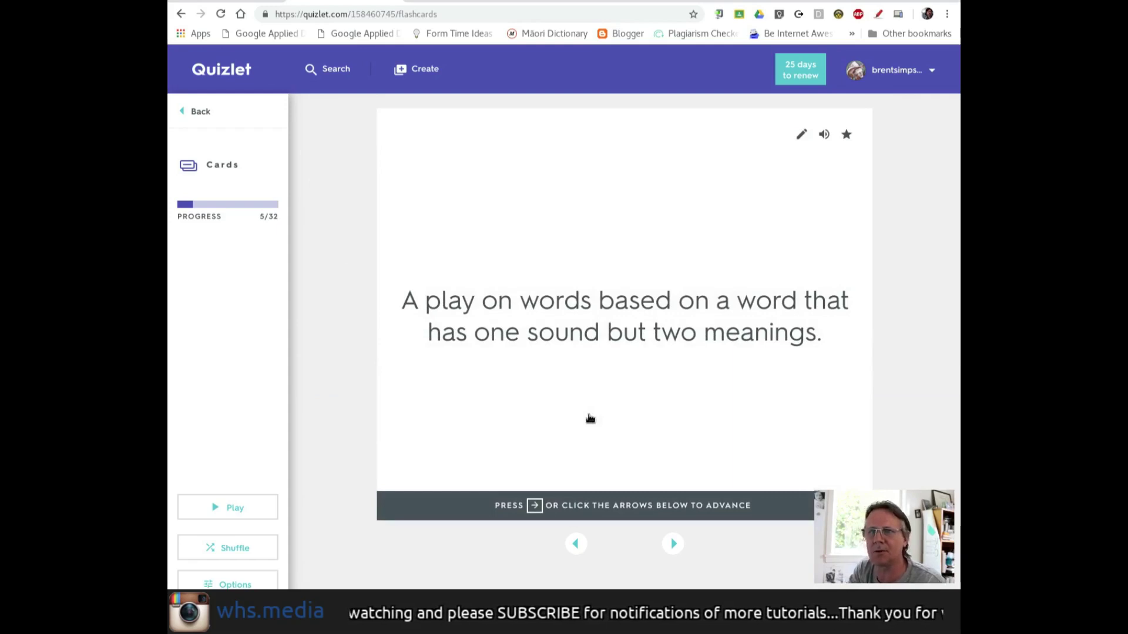
- Advance to the Emotive language flashcard, flip it to its definition and play its audio
{"action": "left_click", "coordinate": [671, 554]}
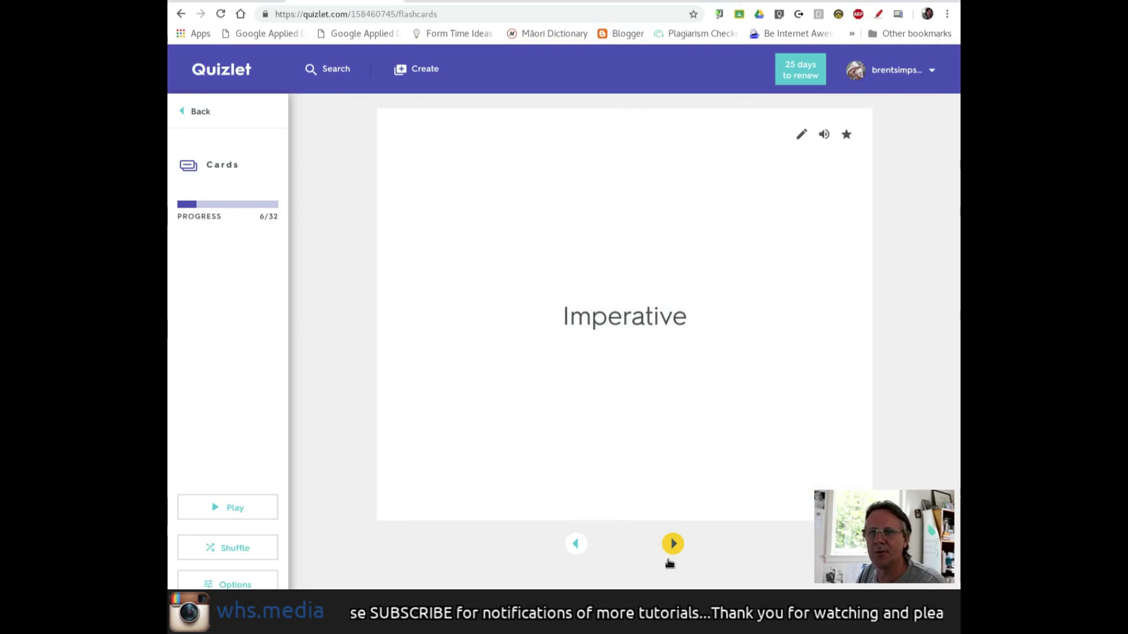
{"action": "left_click", "coordinate": [669, 562]}
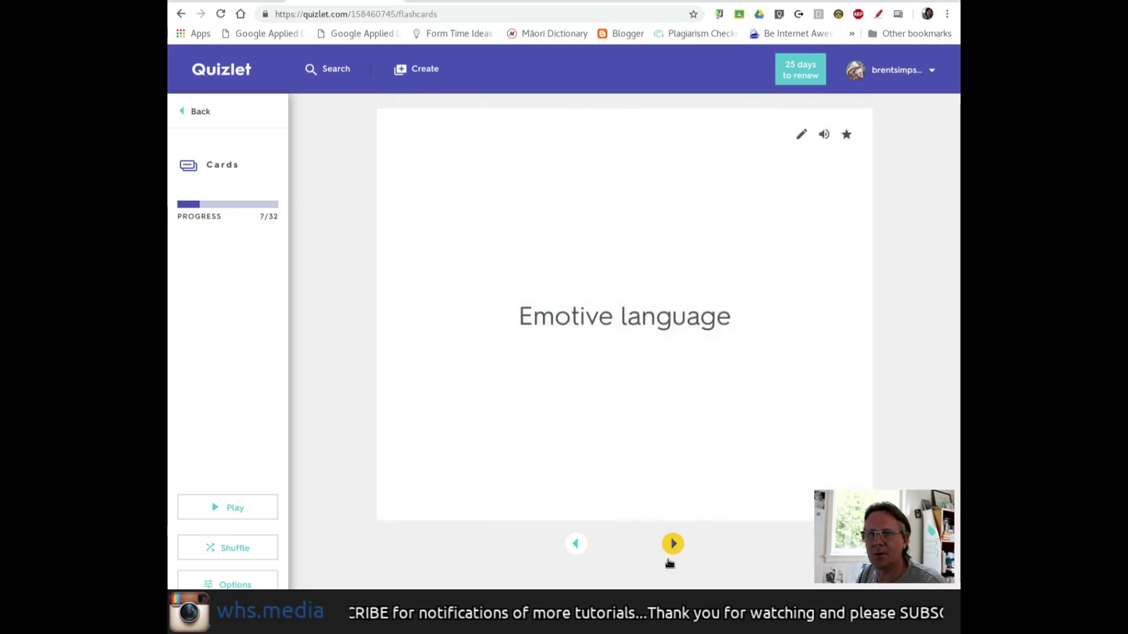
{"action": "left_click", "coordinate": [669, 429]}
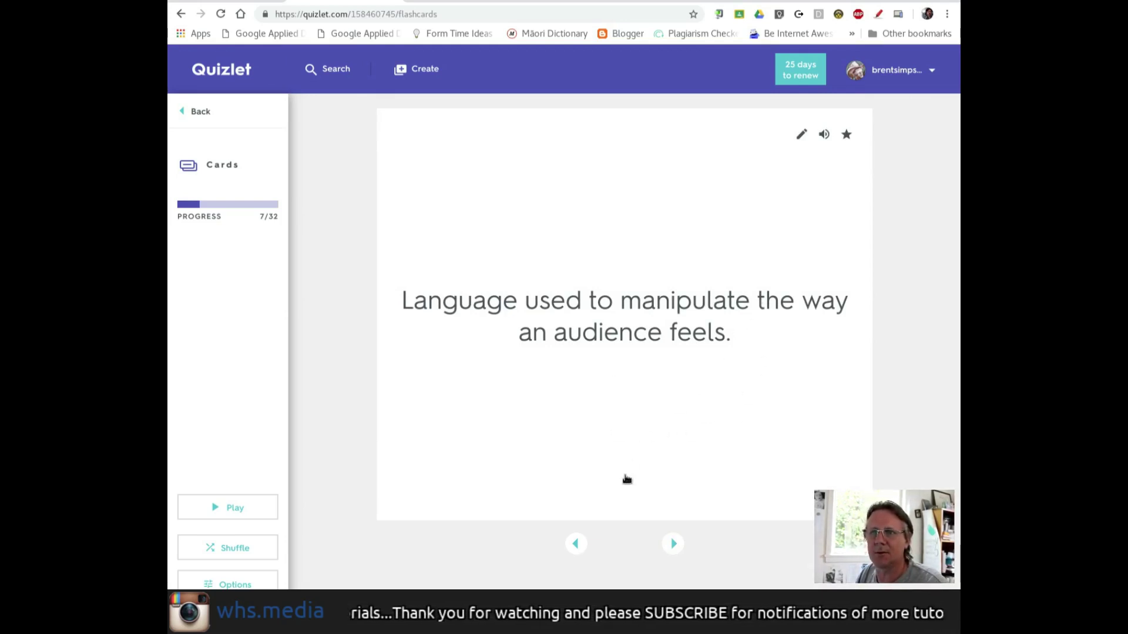
{"action": "left_click", "coordinate": [824, 136]}
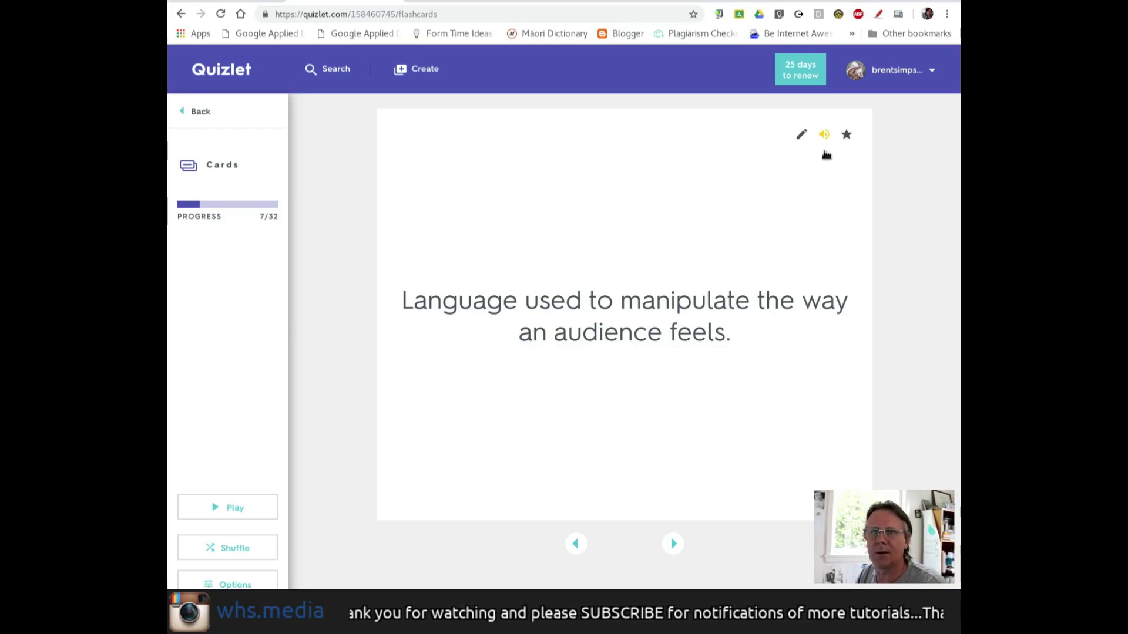
- Turn on audio for the flashcards and show the advanced audio options for terms and definitions
{"action": "left_click", "coordinate": [245, 604]}
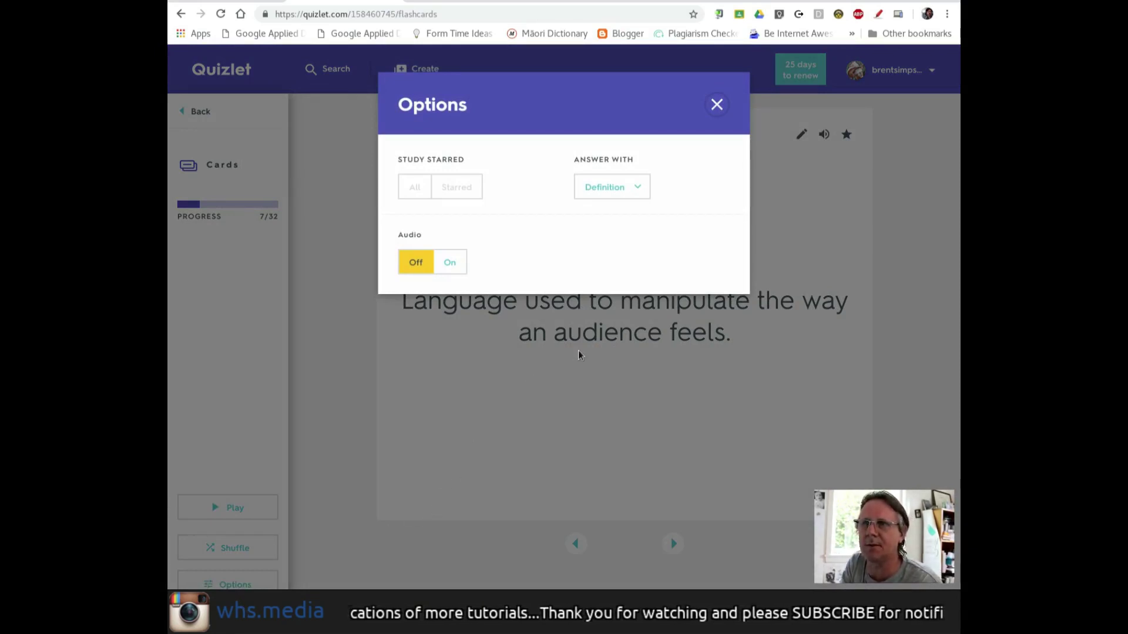
{"action": "left_click", "coordinate": [452, 280]}
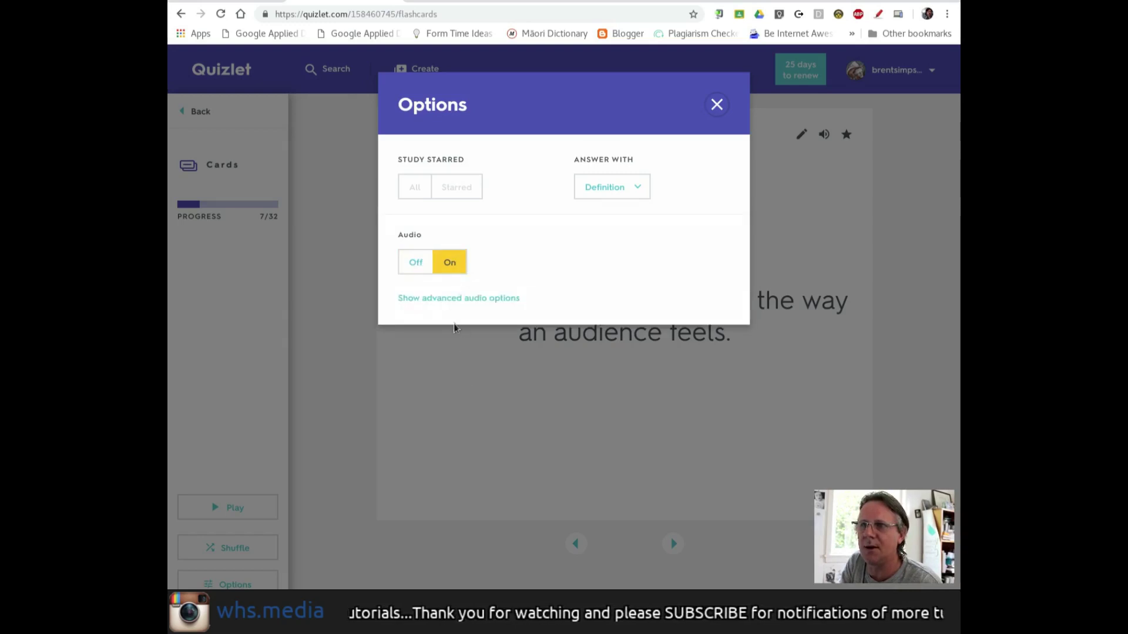
{"action": "left_click", "coordinate": [450, 298]}
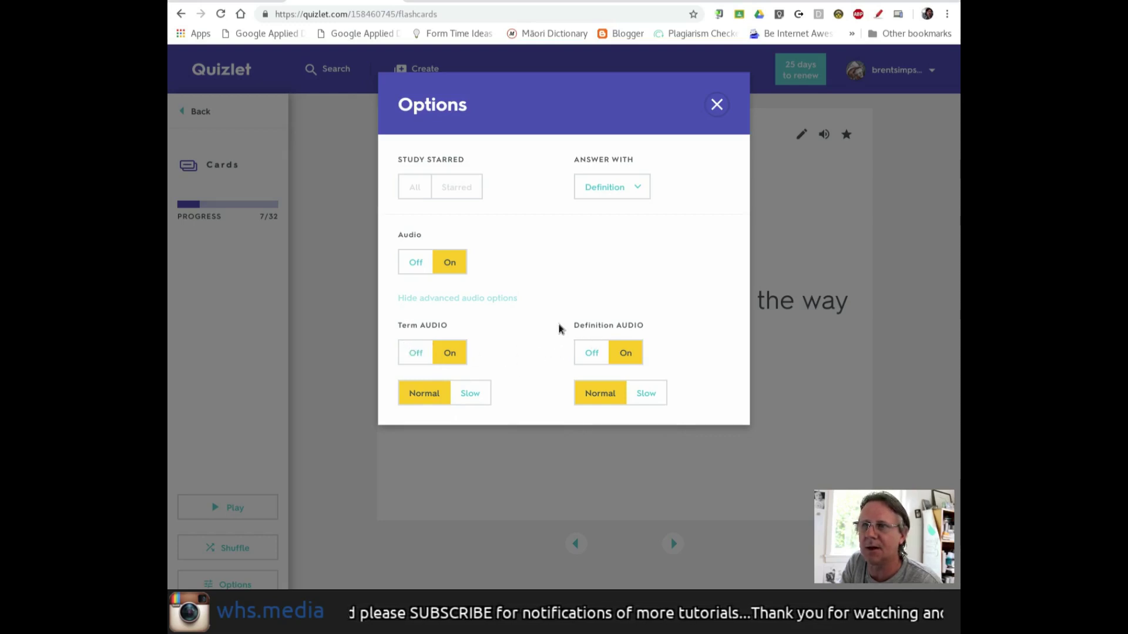
{"action": "left_click", "coordinate": [716, 105]}
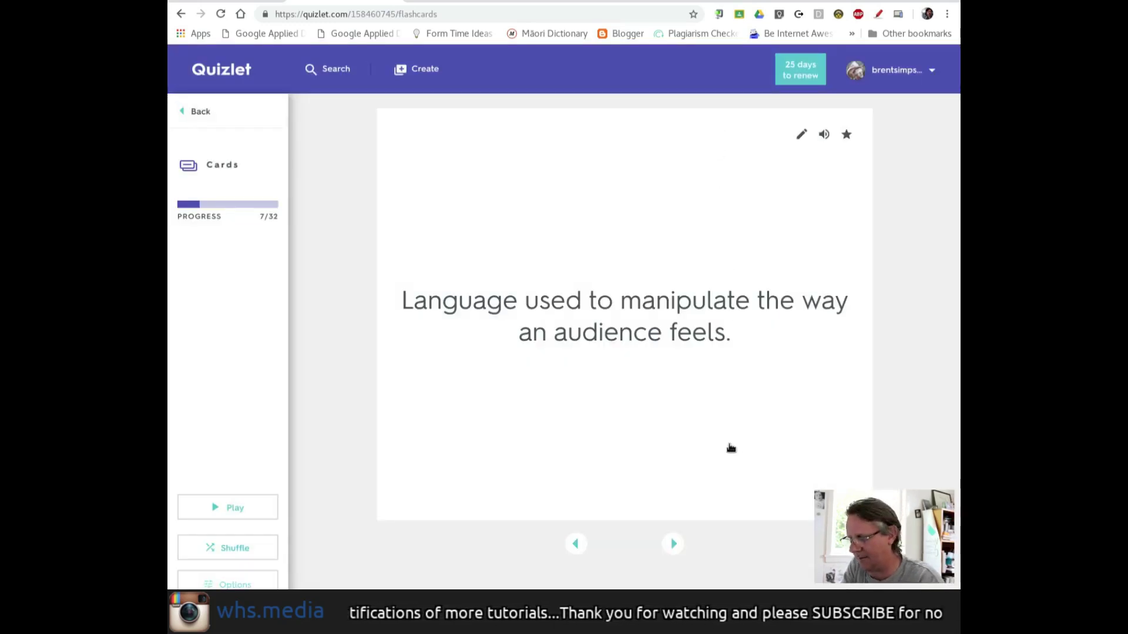
- Advance to the Inclusive language flashcard, flip it, and use the automatic playback of the cards
{"action": "key", "text": "Right"}
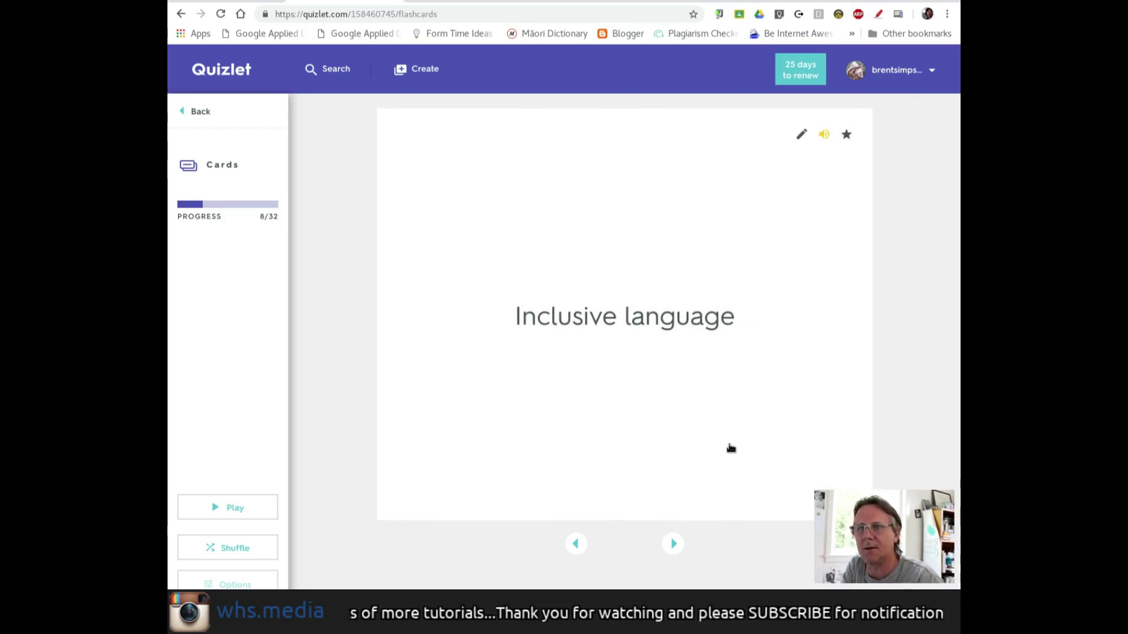
{"action": "left_click", "coordinate": [731, 448]}
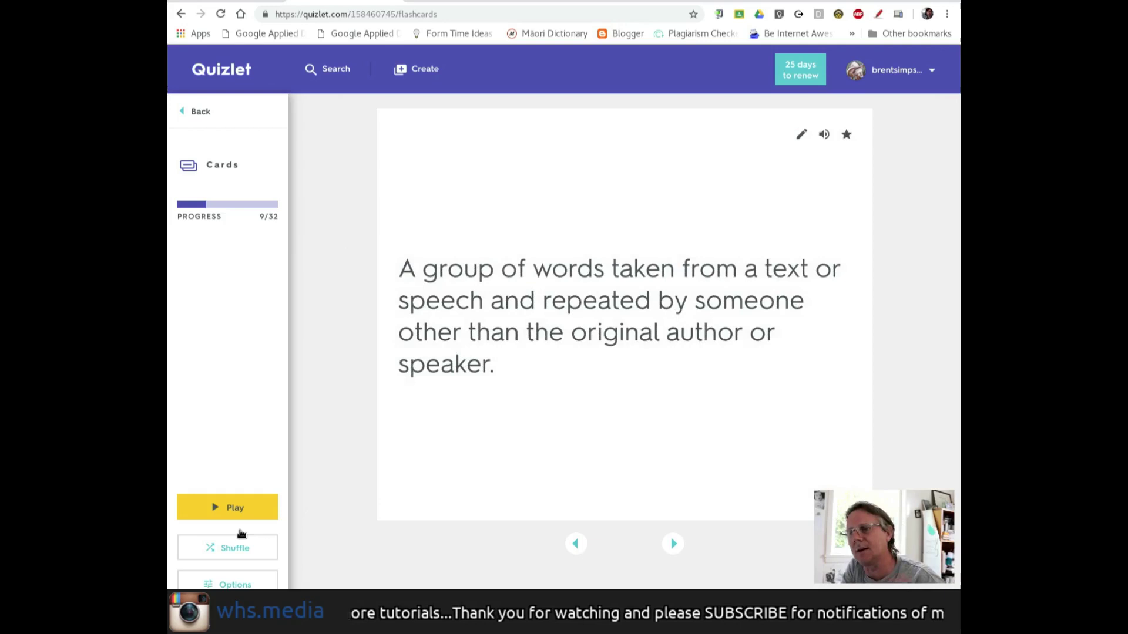
{"action": "left_click", "coordinate": [240, 529]}
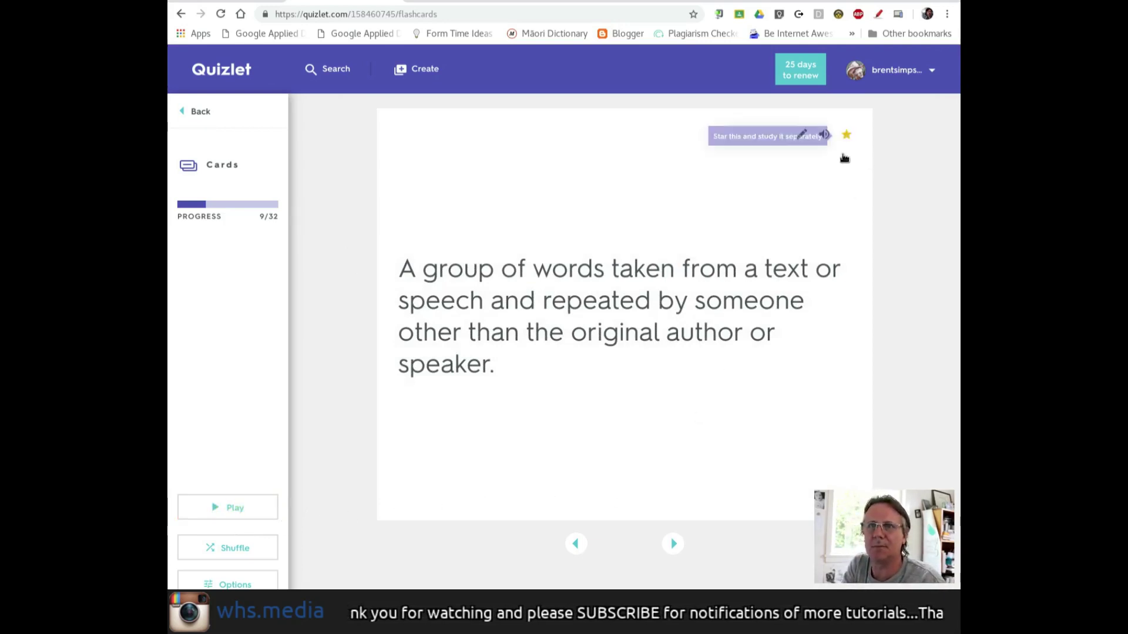
- Turn the flashcards' audio off, flip the current card and continue through the following cards
{"action": "left_click", "coordinate": [228, 586]}
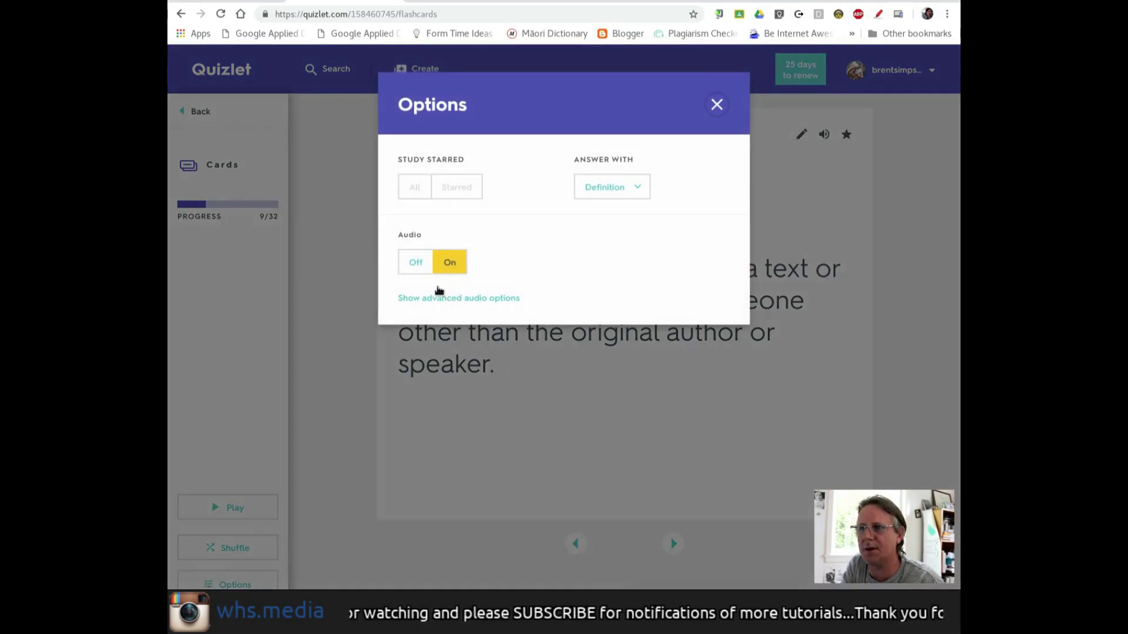
{"action": "left_click", "coordinate": [413, 260]}
{"action": "left_click", "coordinate": [327, 431]}
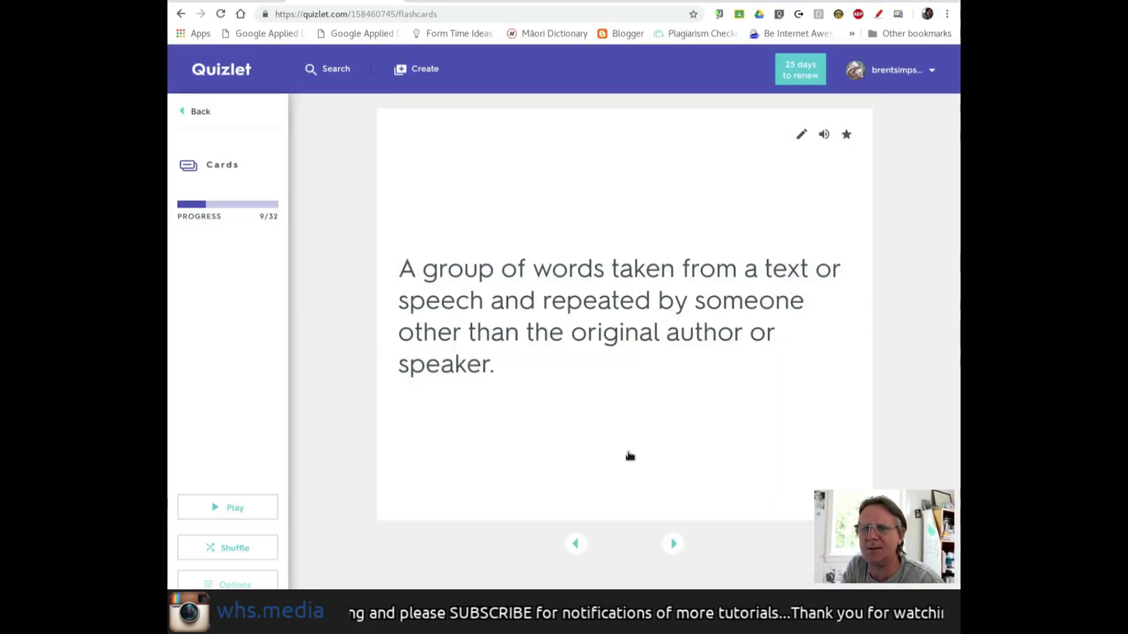
{"action": "left_click", "coordinate": [630, 456]}
{"action": "key", "text": "Right"}
{"action": "key", "text": "Right"}
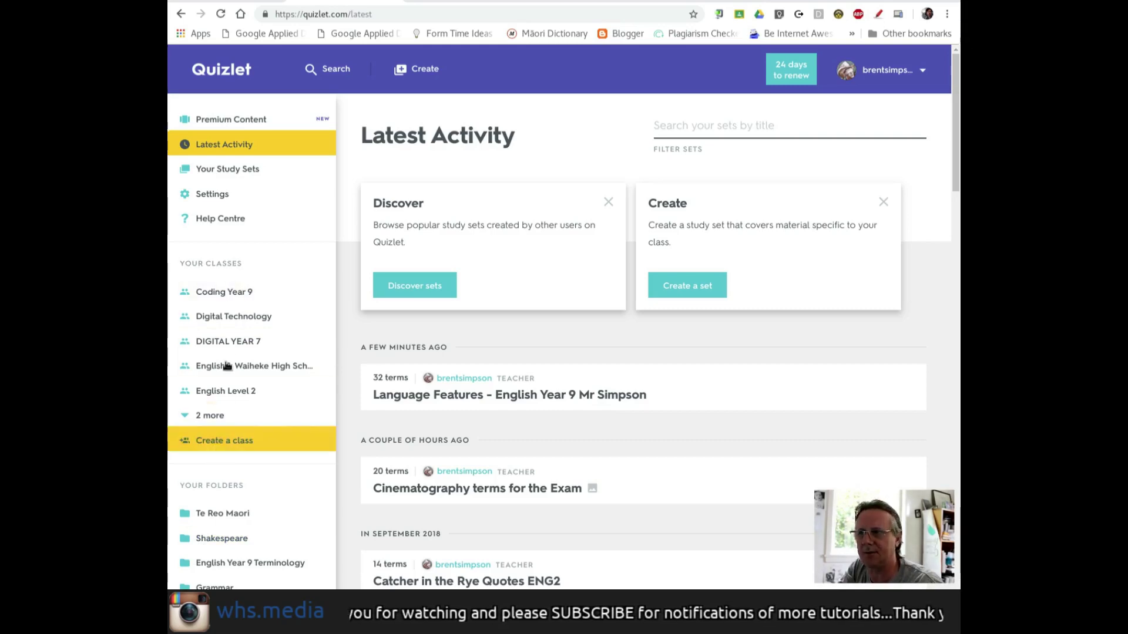
- Start creating a new class and name it Media Studies Level 3
{"action": "left_click", "coordinate": [245, 454]}
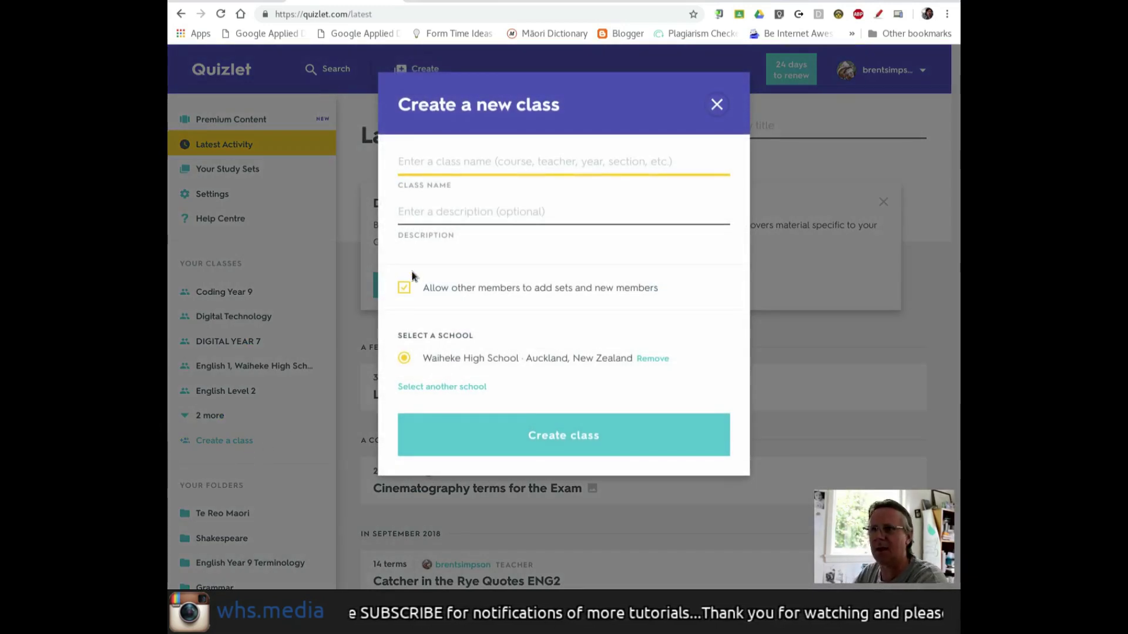
{"action": "type", "text": "Media Studie"}
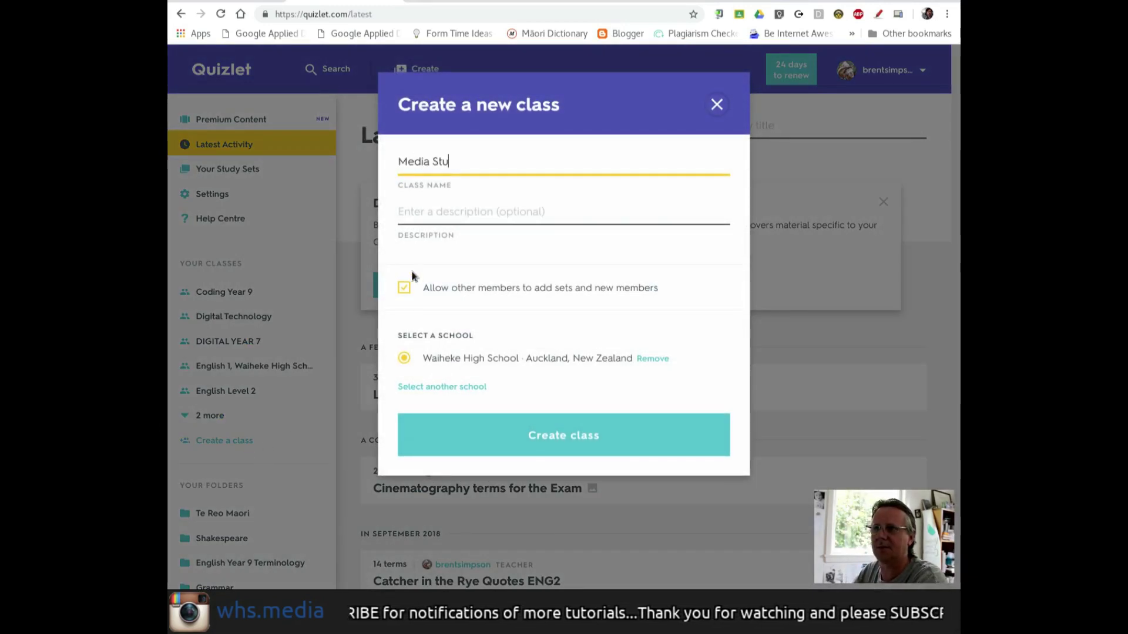
{"action": "key", "text": "BackSpace"}
{"action": "key", "text": "BackSpace"}
{"action": "type", "text": "ies Level 3"}
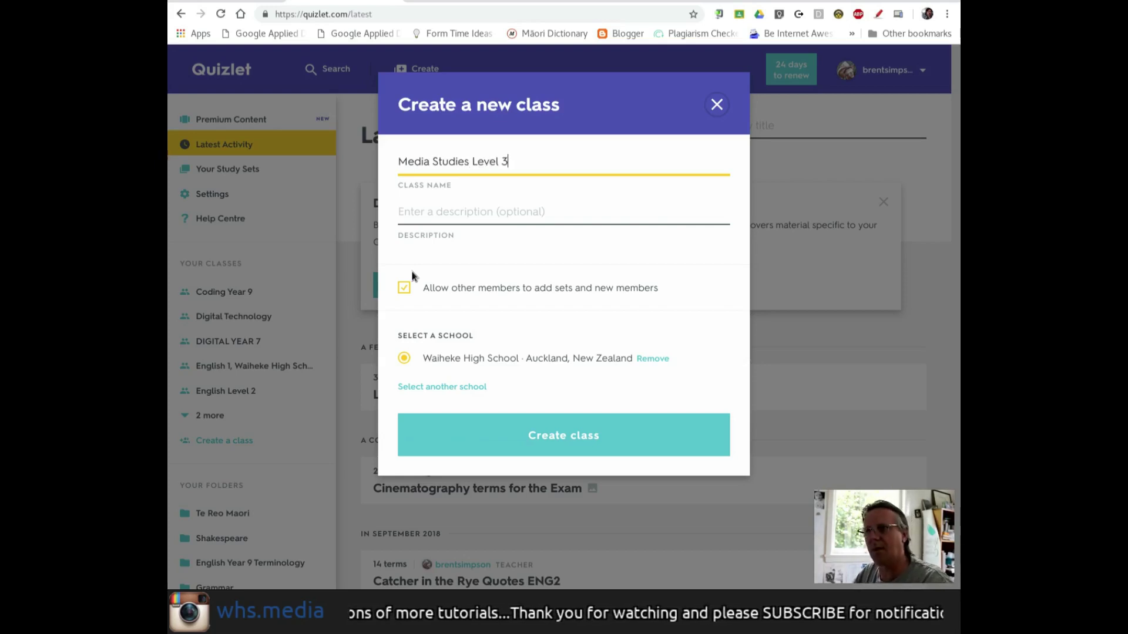
- Enter the class description "Media Studies at WHS - Teacher" followed by the teacher's title and surname
{"action": "left_click", "coordinate": [420, 230]}
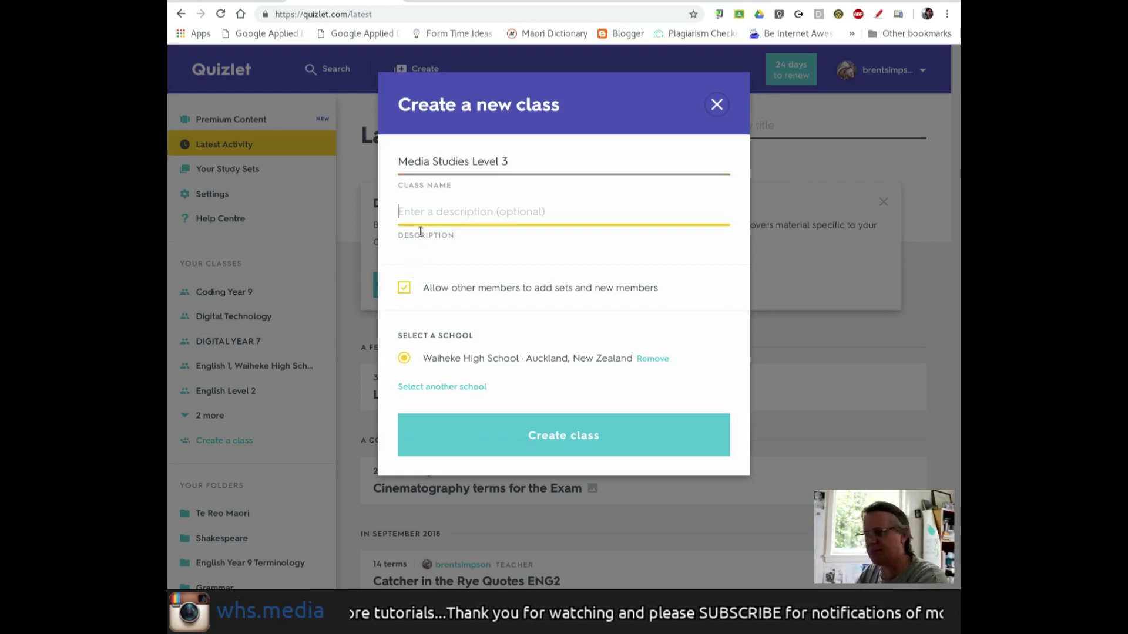
{"action": "type", "text": "Media Studie"}
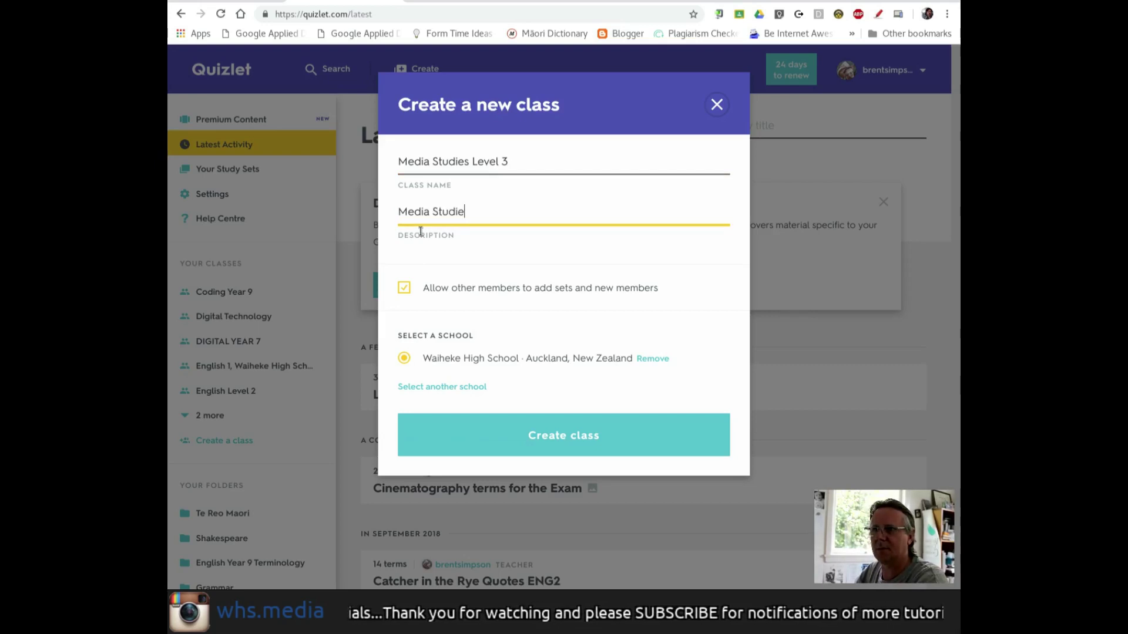
{"action": "type", "text": "s at WH"}
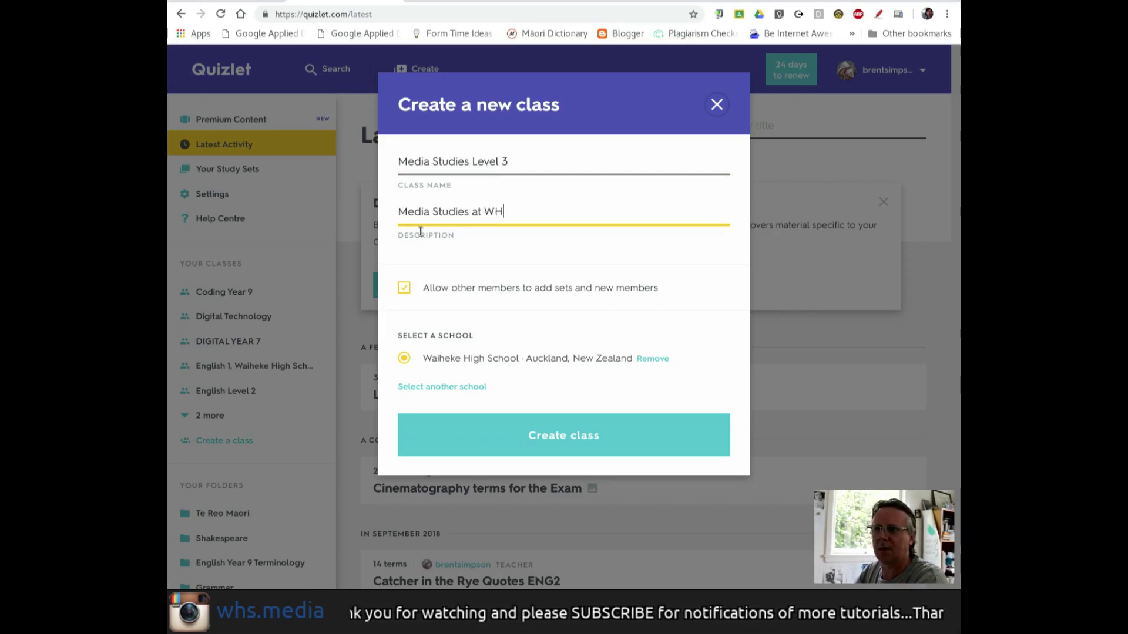
{"action": "type", "text": "S - Teacher Mr"}
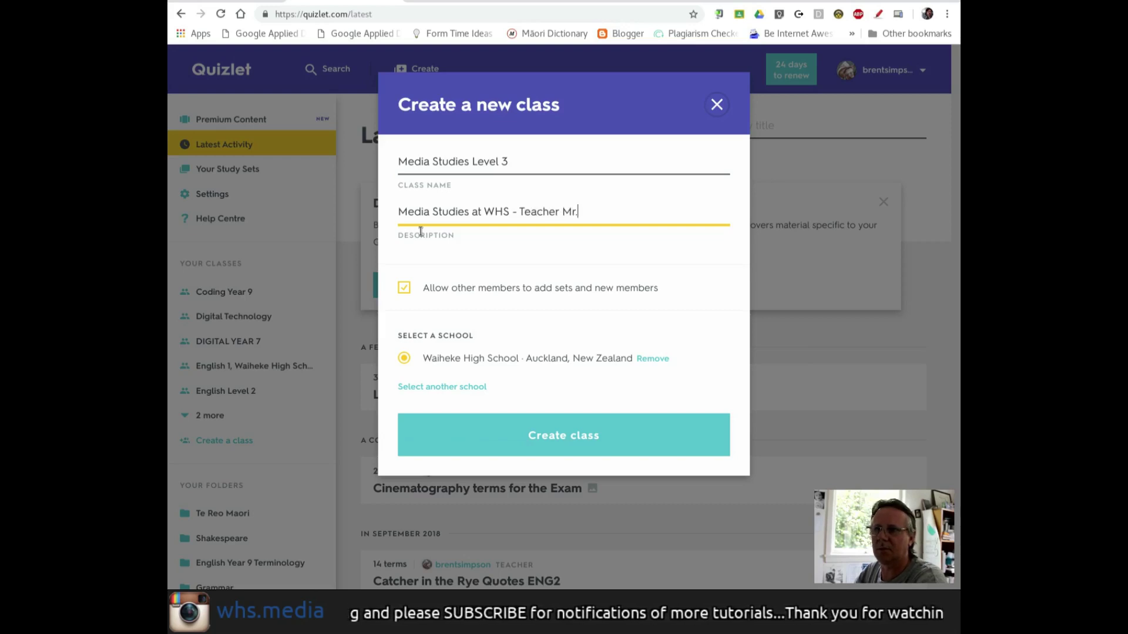
{"action": "type", "text": " Simpson"}
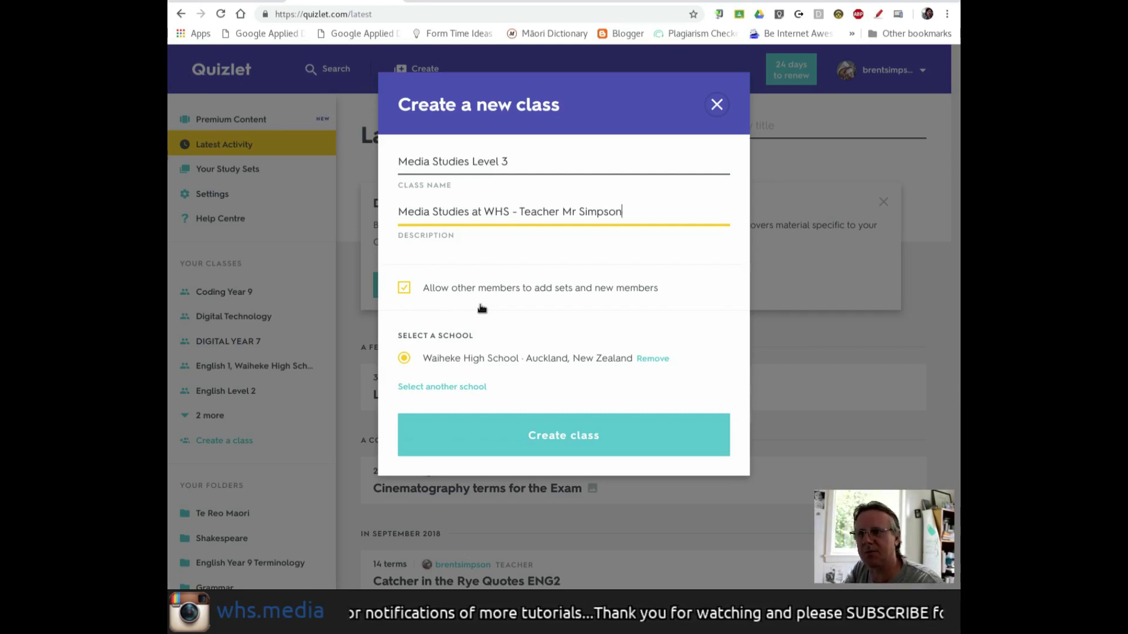
- Disallow other members from adding sets and new members, keep Waiheke High School as the school, and create the class
{"action": "left_click", "coordinate": [482, 307]}
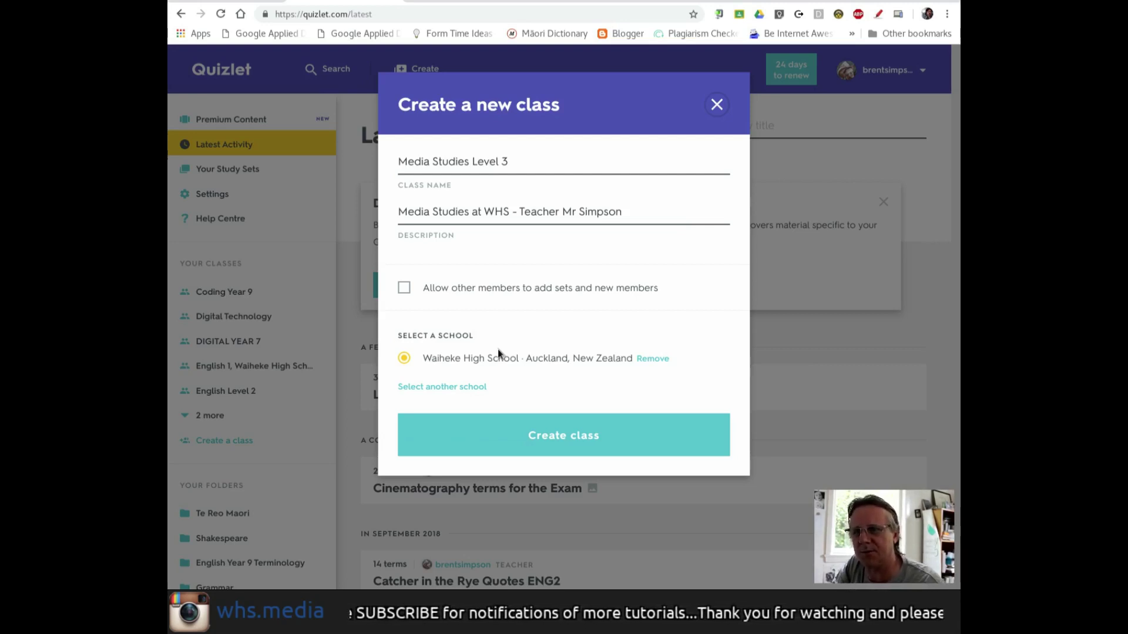
{"action": "left_click", "coordinate": [538, 450]}
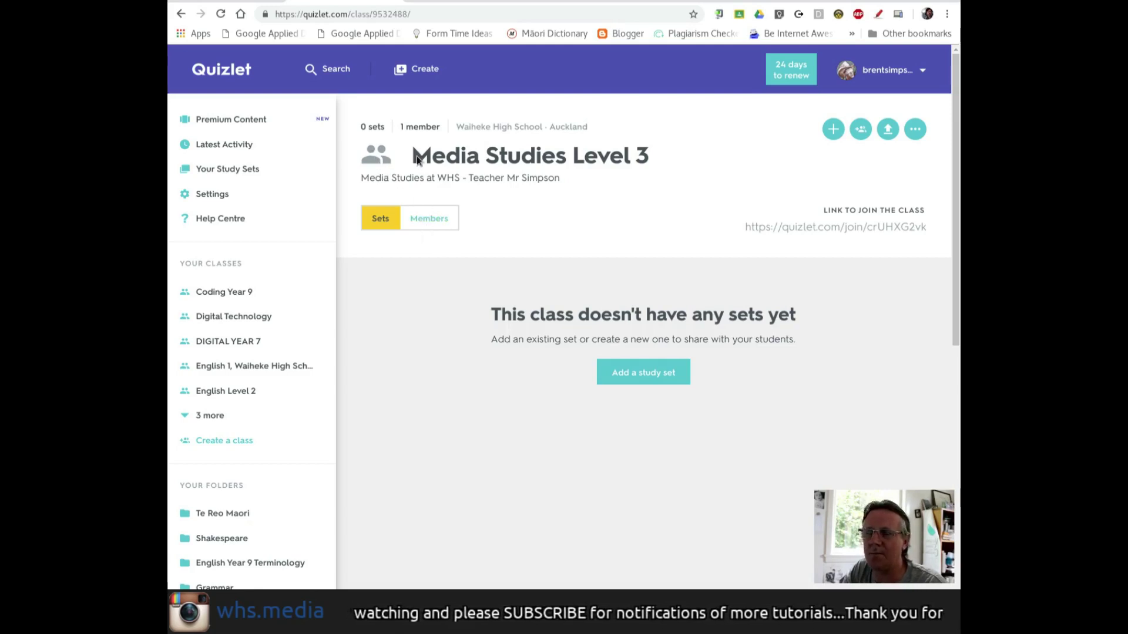
- Copy the join link from the class's member list, and view the member invitation form with its automatic join link option
{"action": "left_click", "coordinate": [446, 220]}
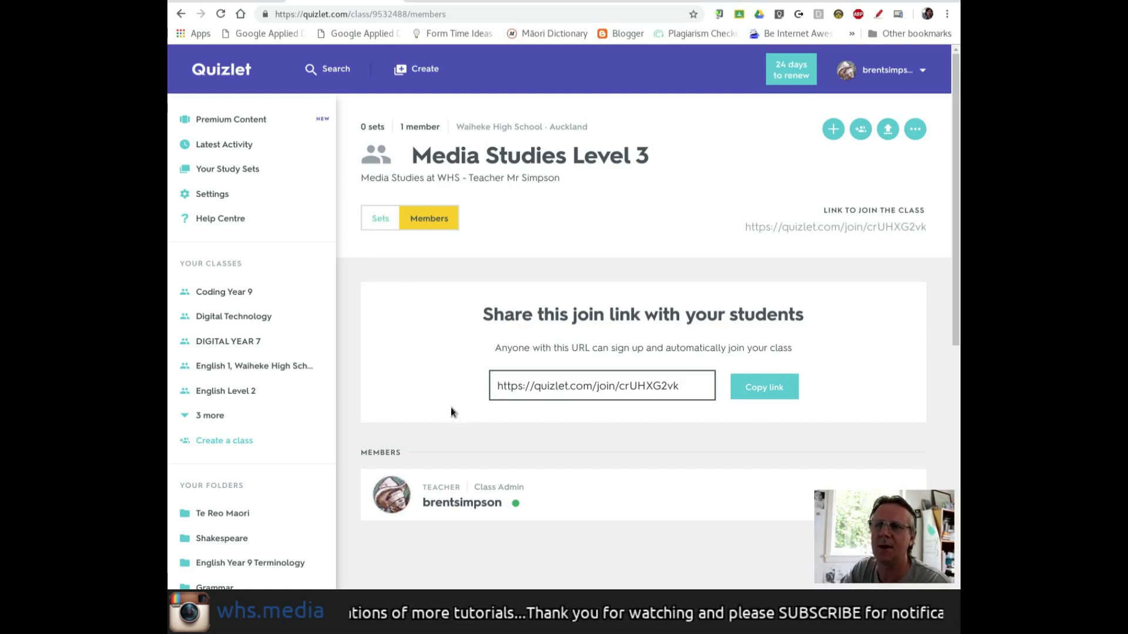
{"action": "left_click", "coordinate": [681, 403]}
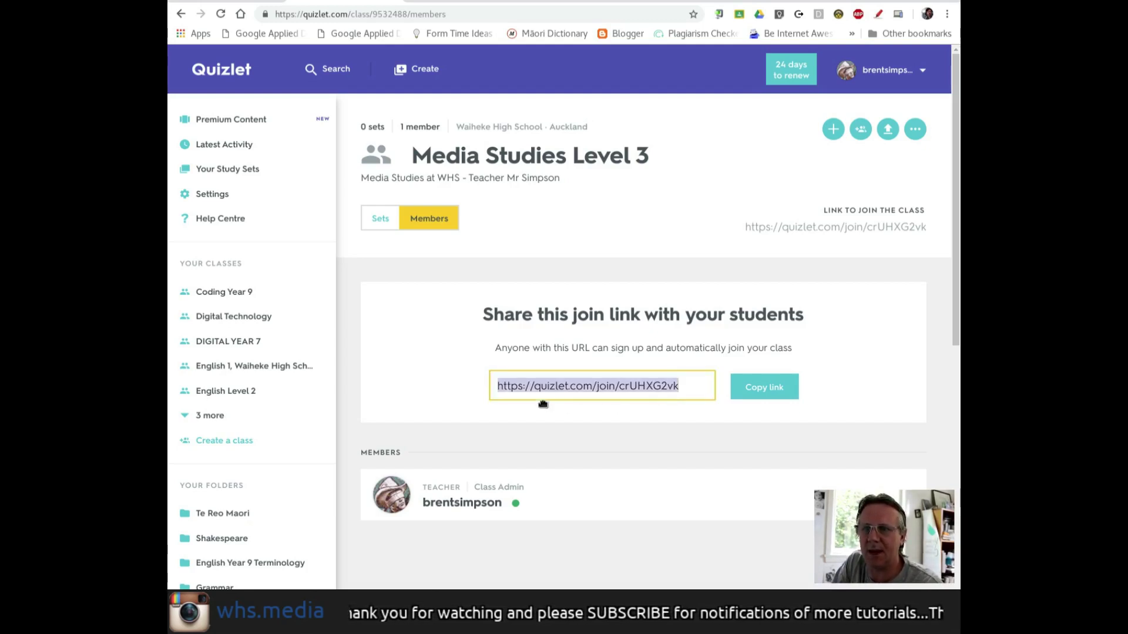
{"action": "left_click", "coordinate": [765, 403]}
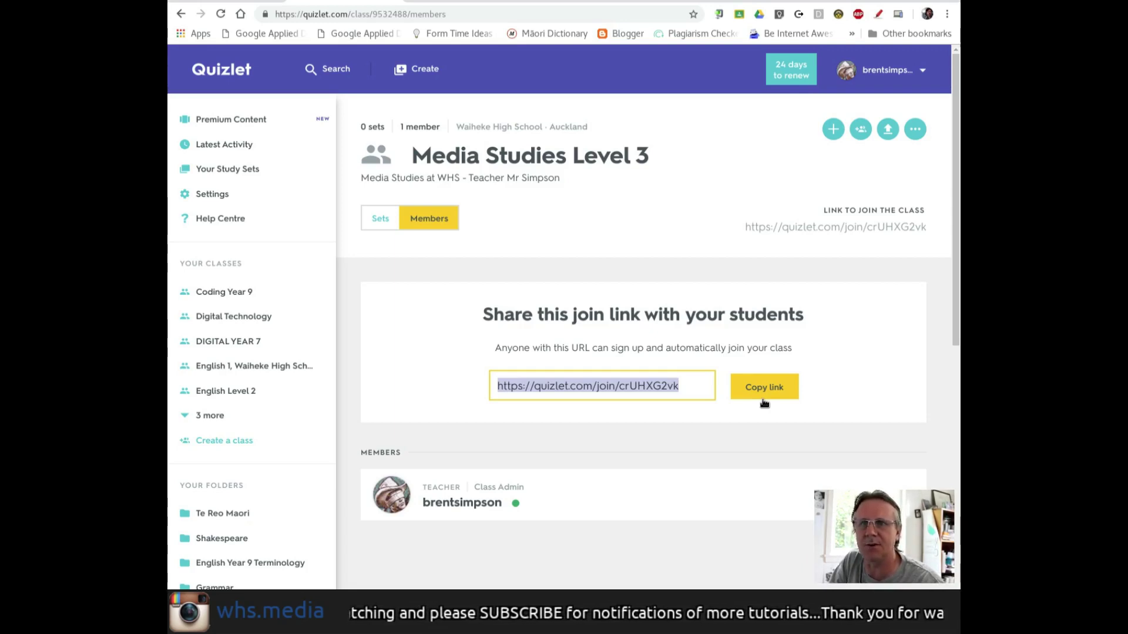
{"action": "left_click", "coordinate": [861, 130]}
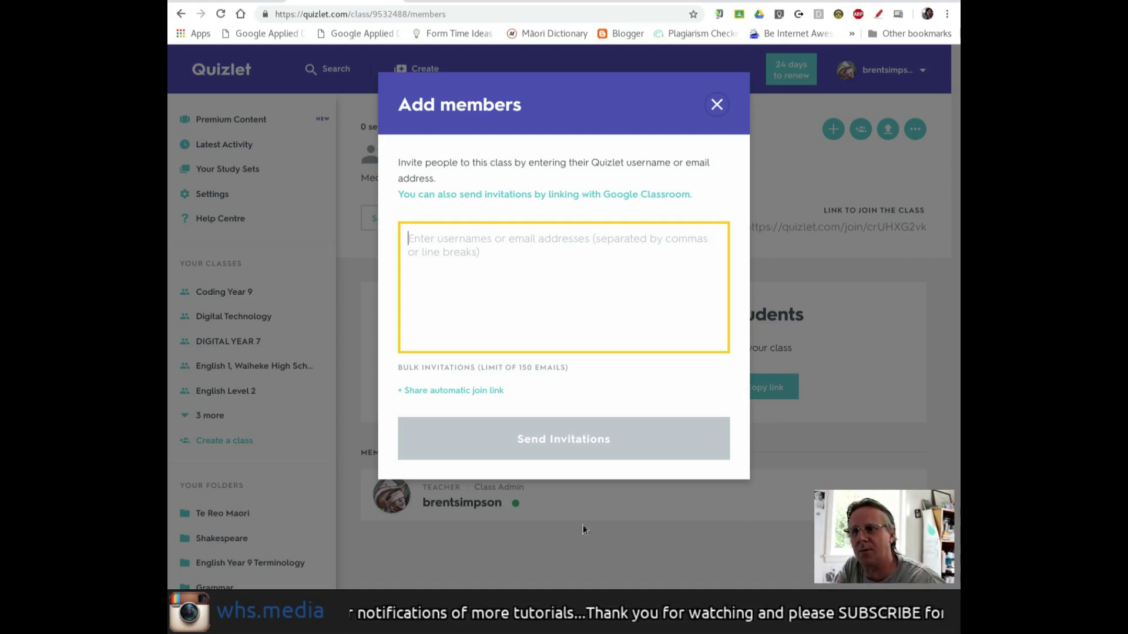
{"action": "left_click", "coordinate": [455, 391]}
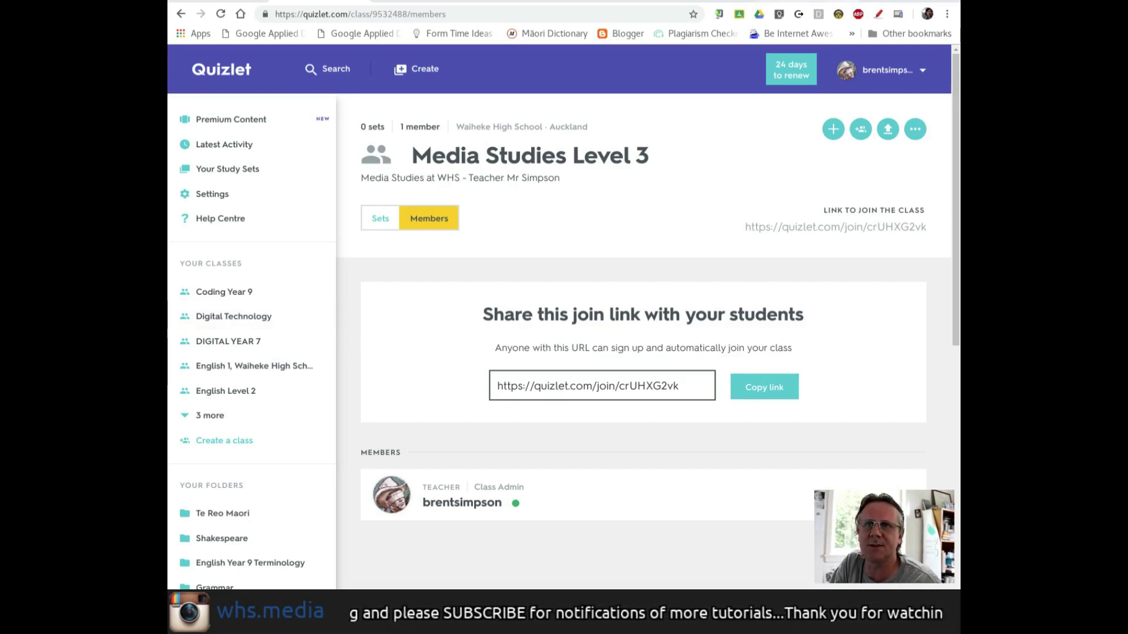
{"action": "key", "text": "ctrl+Tab"}
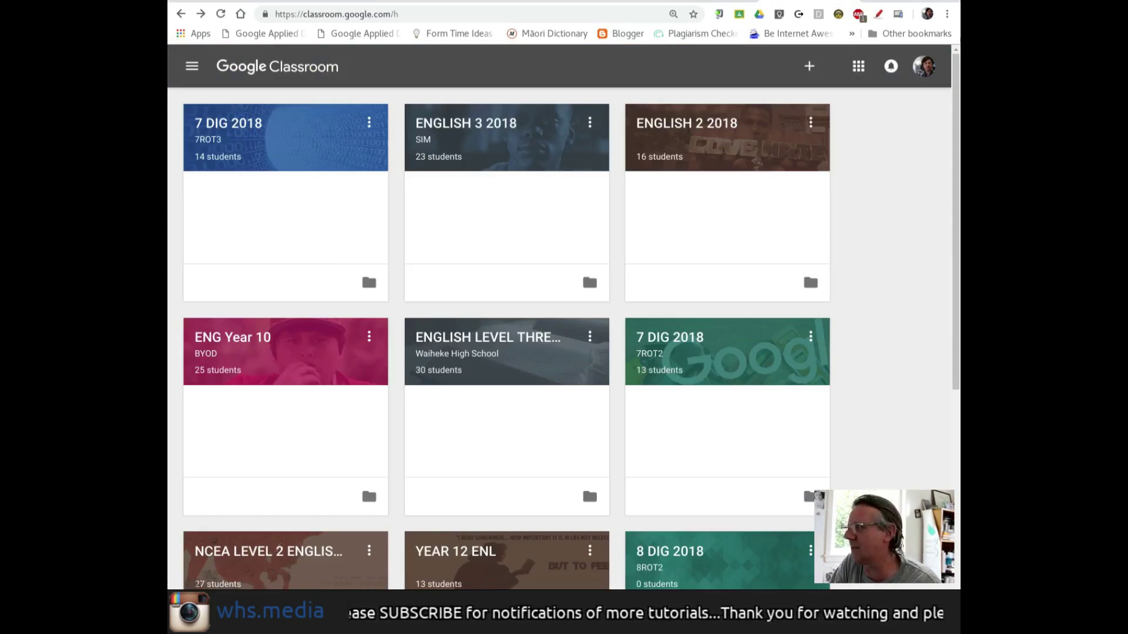
{"action": "key", "text": "ctrl+Tab"}
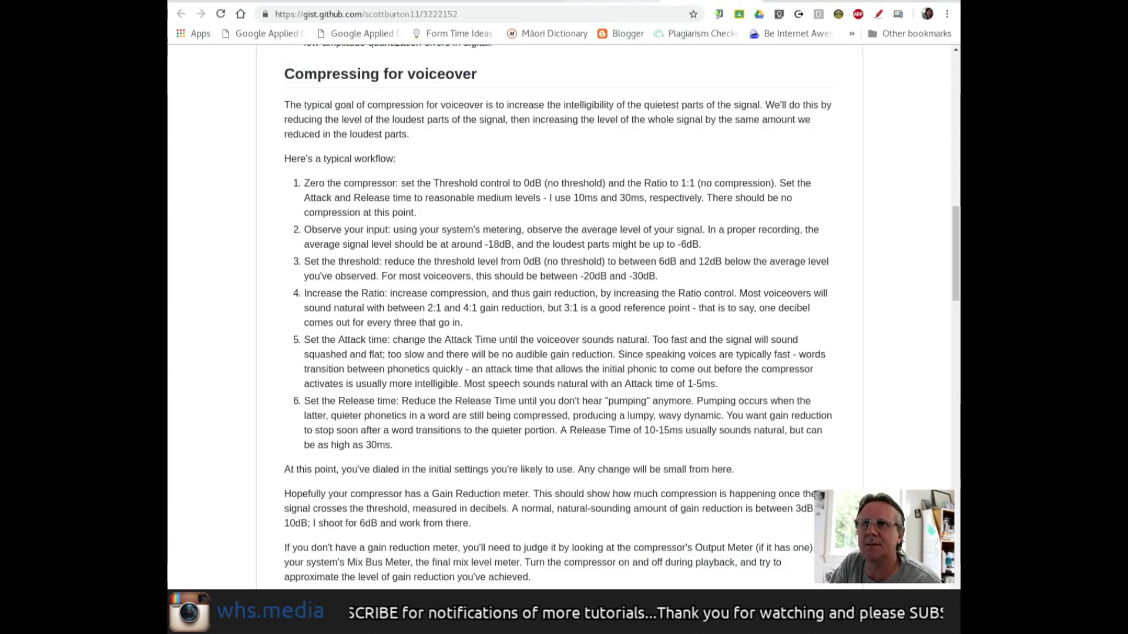
{"action": "key", "text": "ctrl+Tab"}
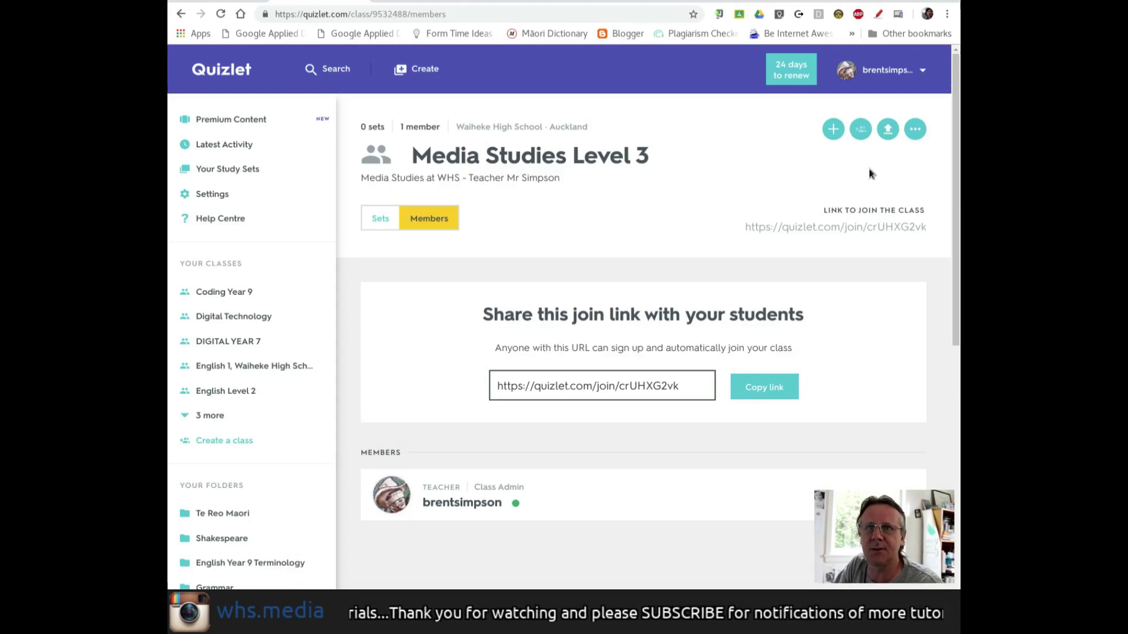
- Connect the class with Google Classroom and send invitations to the students of the 7 DIG 2018 - 7ROT1 course
{"action": "left_click", "coordinate": [888, 131]}
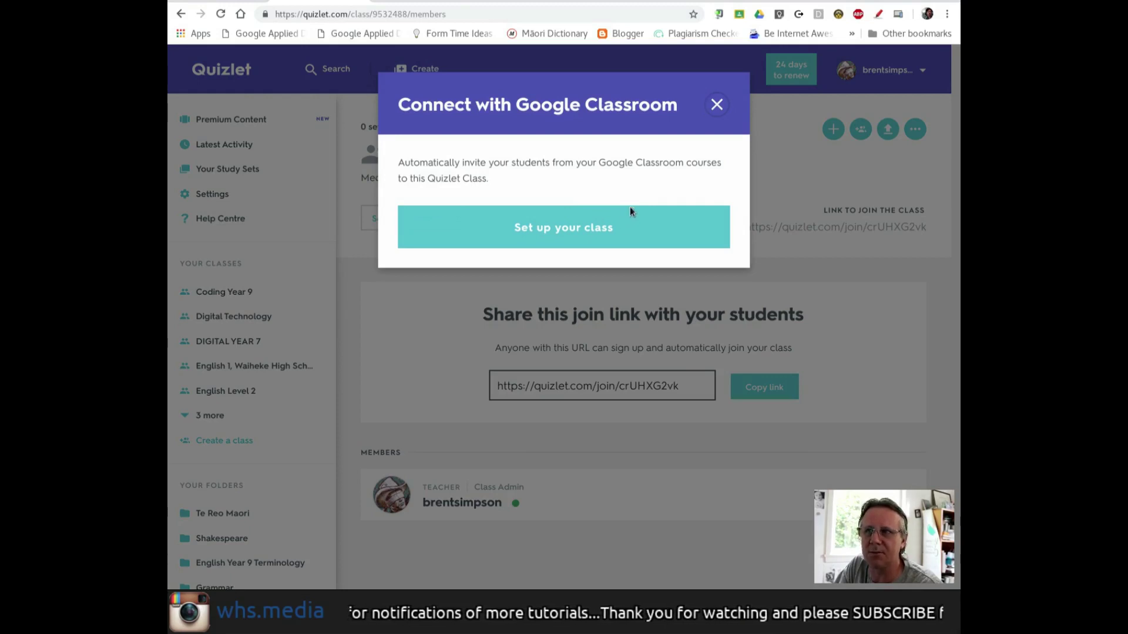
{"action": "left_click", "coordinate": [622, 247]}
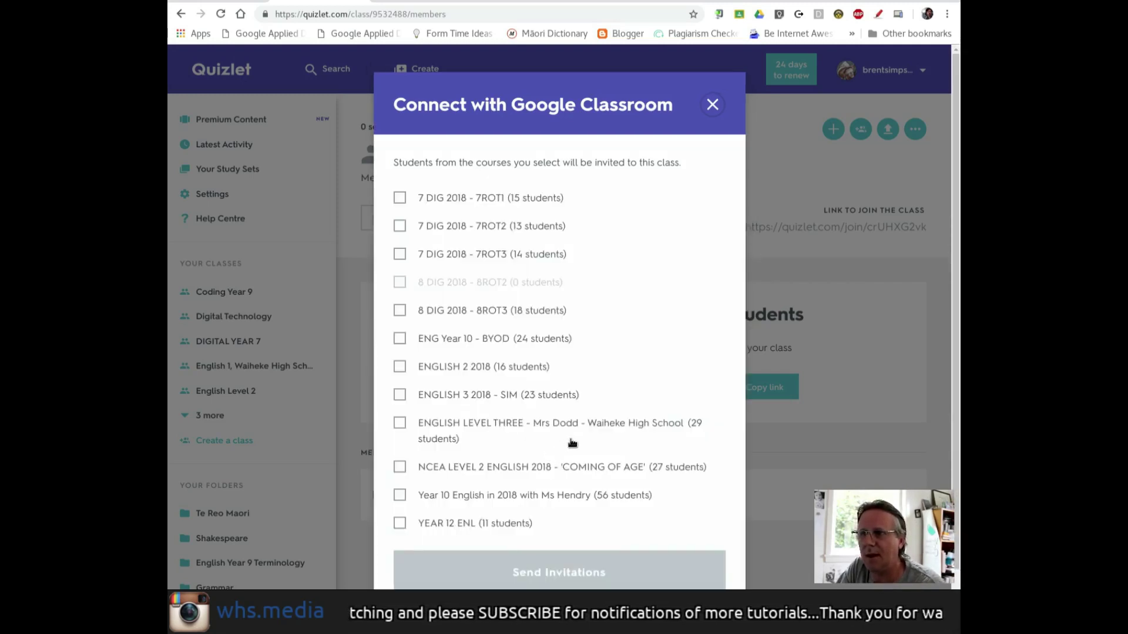
{"action": "scroll", "coordinate": [572, 442], "scroll_direction": "down", "scroll_amount": 1}
{"action": "scroll", "coordinate": [572, 442], "scroll_direction": "up", "scroll_amount": 1}
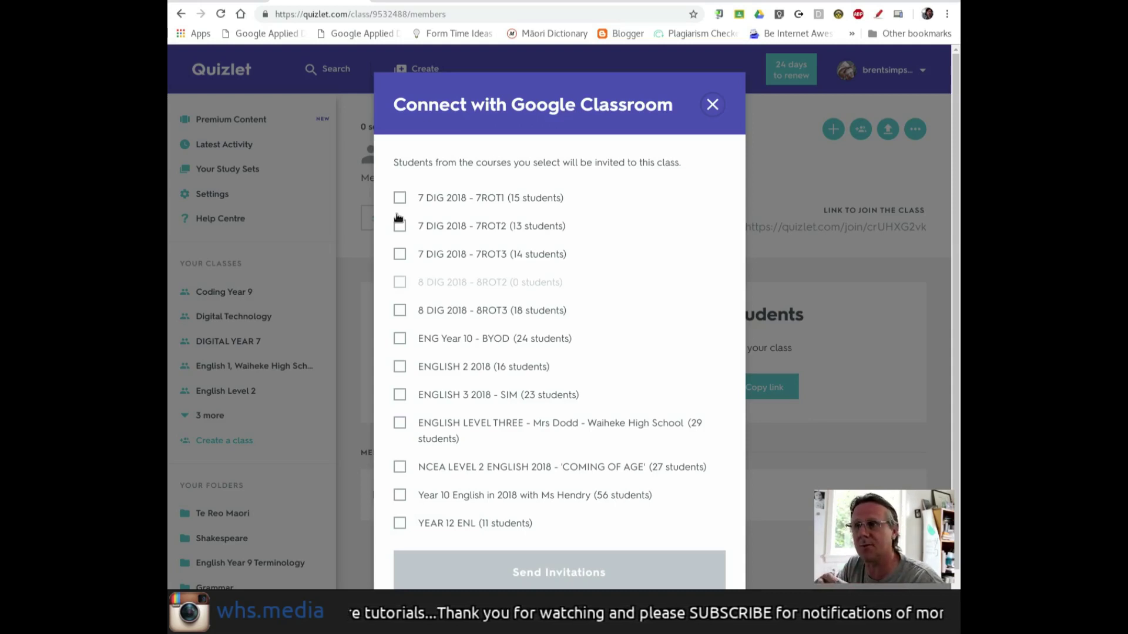
{"action": "left_click", "coordinate": [398, 214]}
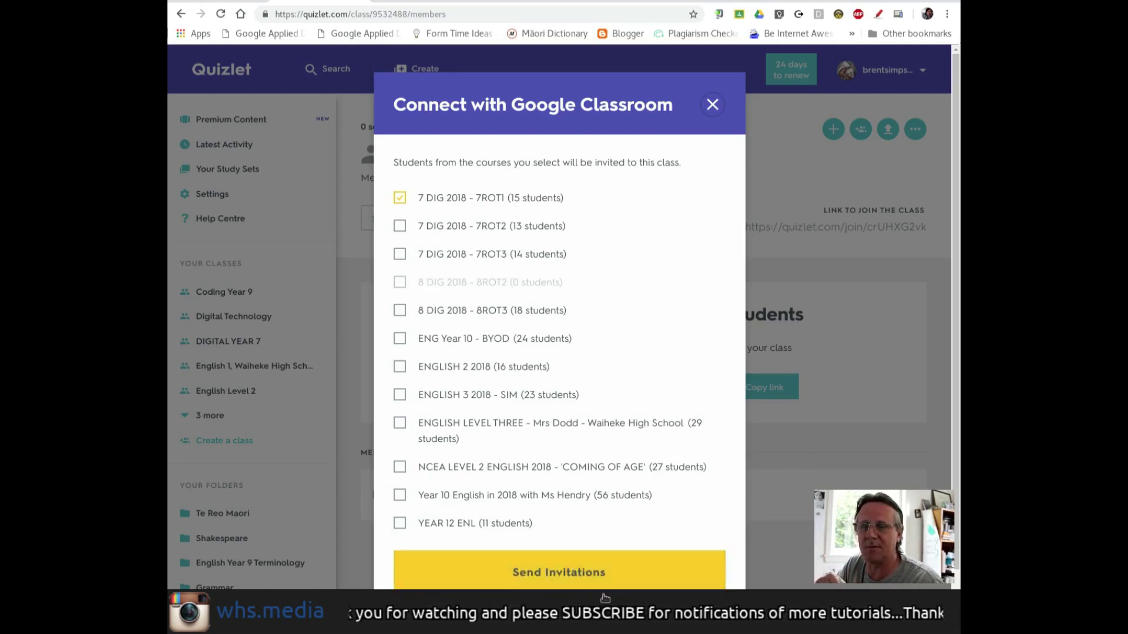
{"action": "left_click", "coordinate": [561, 588]}
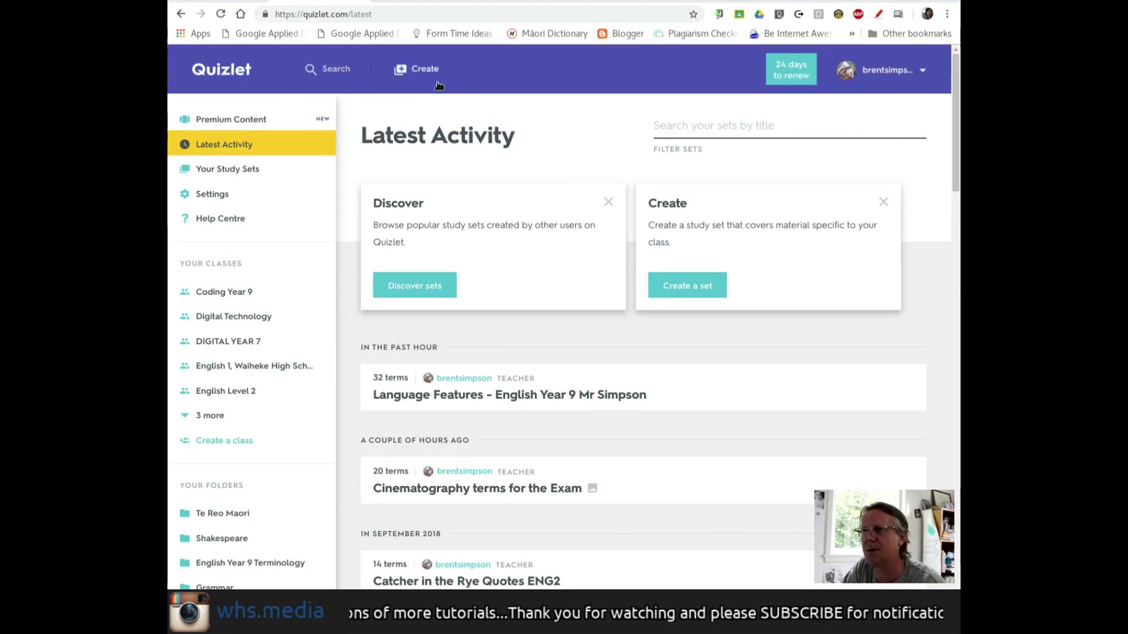
- Start a new study set titled "Film terminology"
{"action": "left_click", "coordinate": [418, 86]}
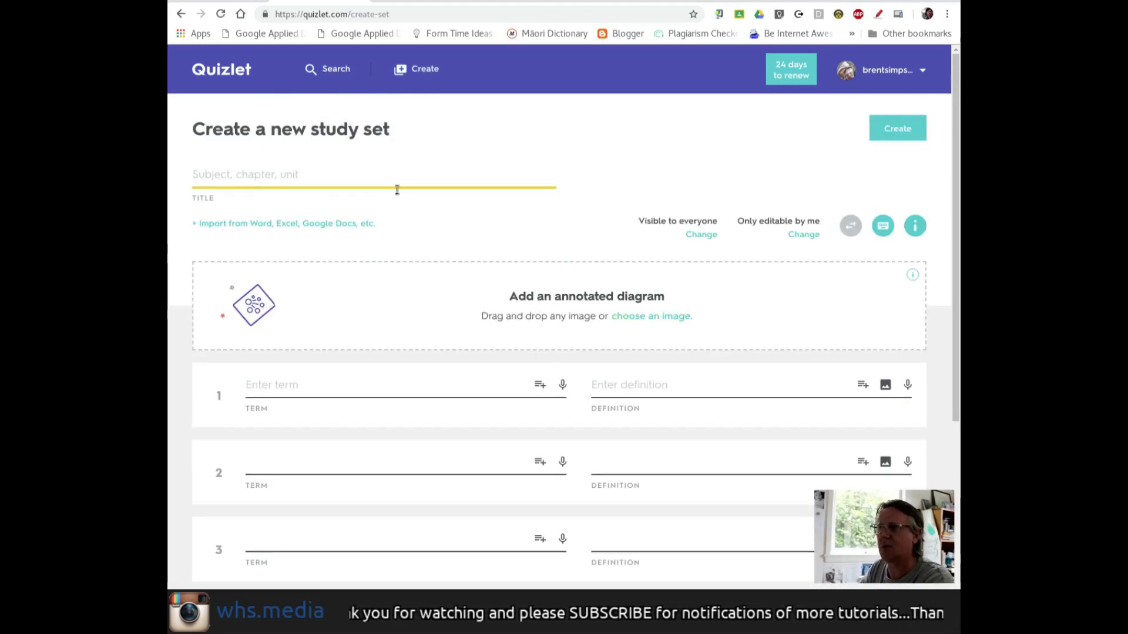
{"action": "type", "text": "Film"}
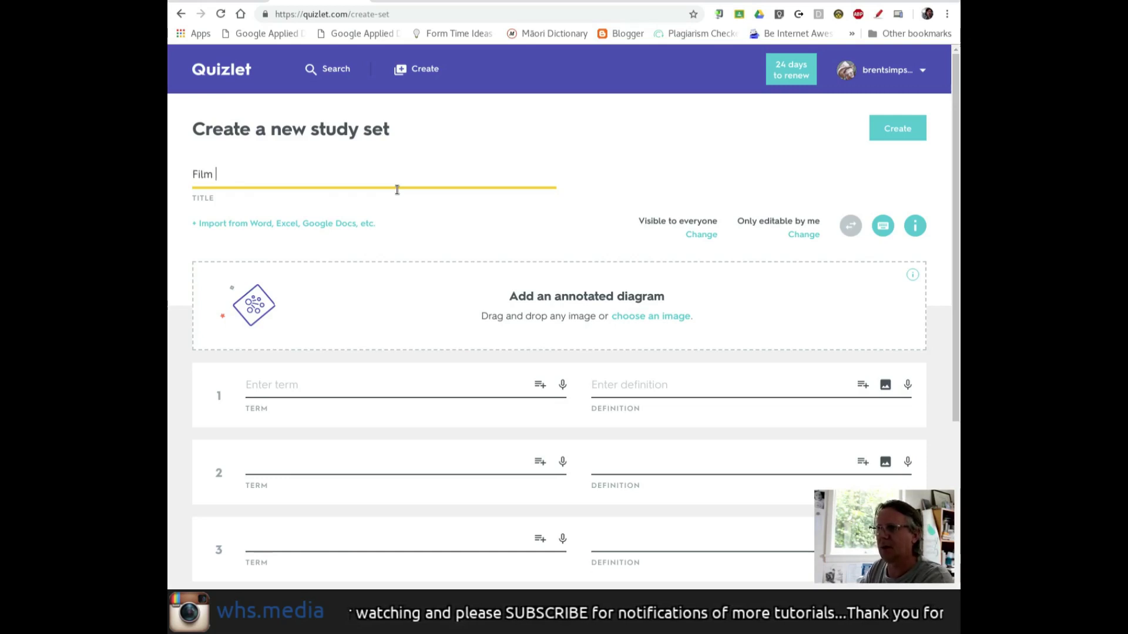
{"action": "type", "text": " terminology"}
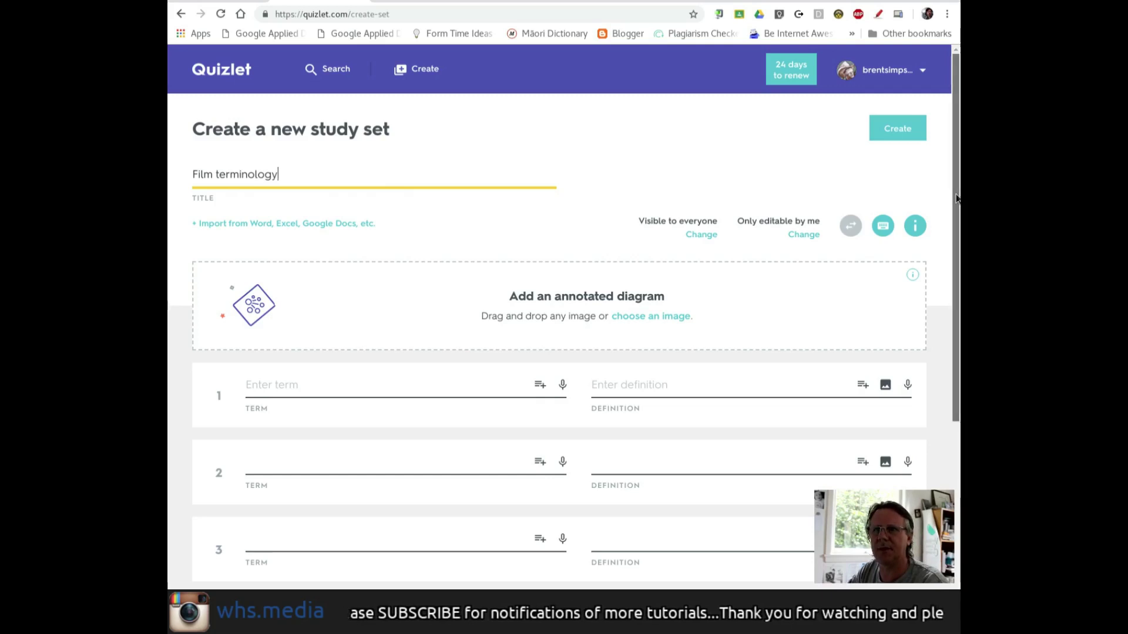
- Enter "establishing shot" as the first term and use the suggested definition beginning "A specific type of extreme long shot"
{"action": "left_click_drag", "start_coordinate": [956, 199], "coordinate": [954, 234]}
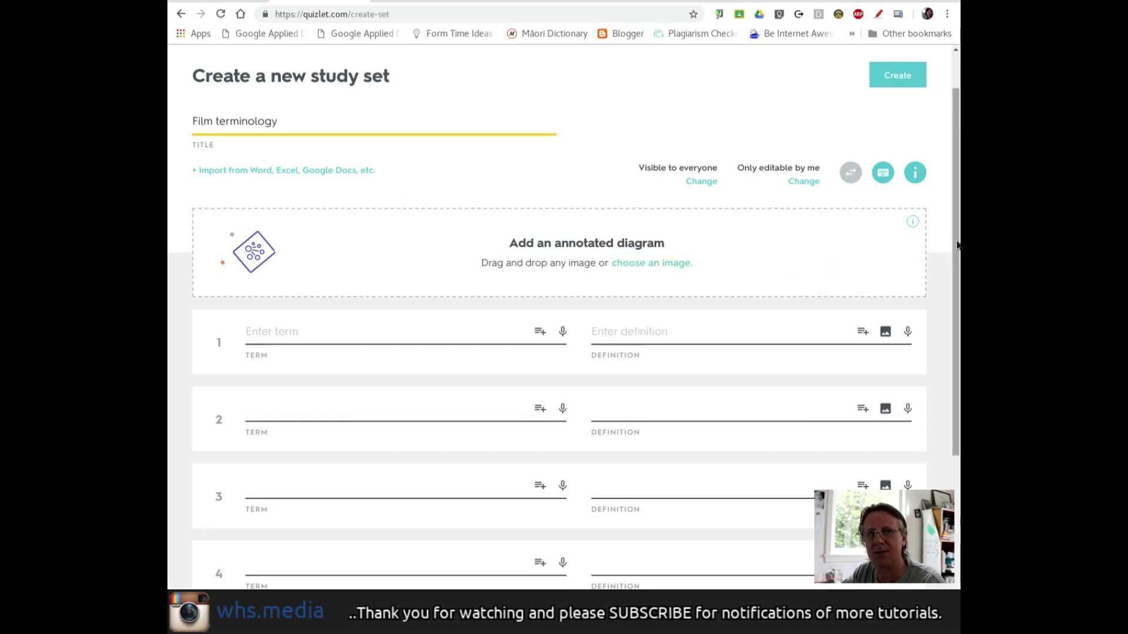
{"action": "left_click_drag", "start_coordinate": [956, 245], "coordinate": [953, 275]}
{"action": "left_click", "coordinate": [349, 307]}
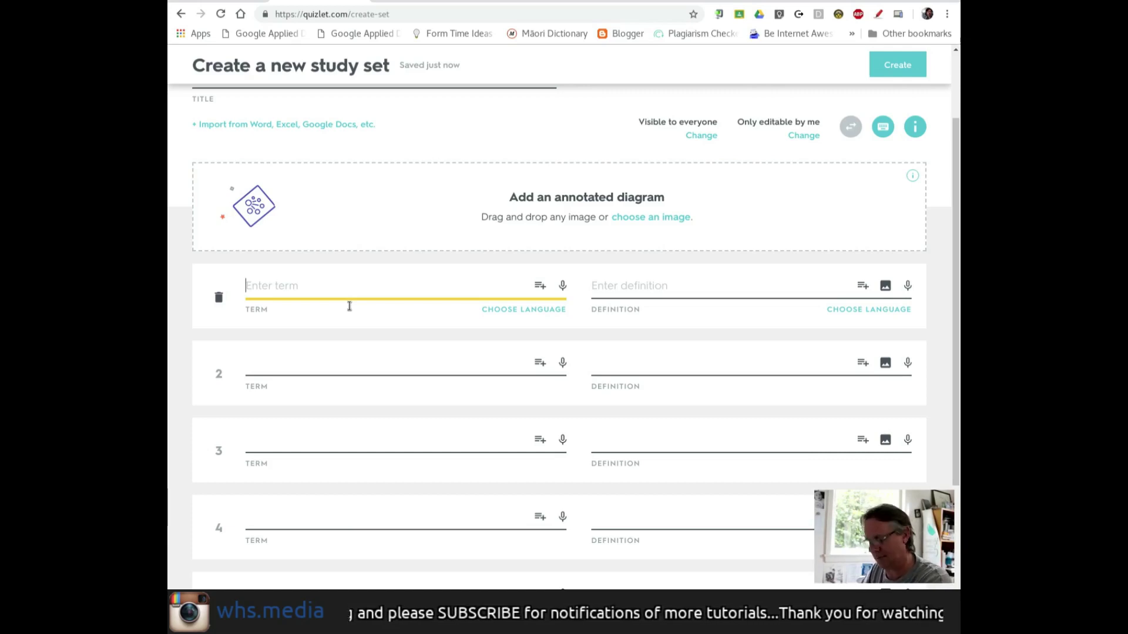
{"action": "type", "text": "Estab"}
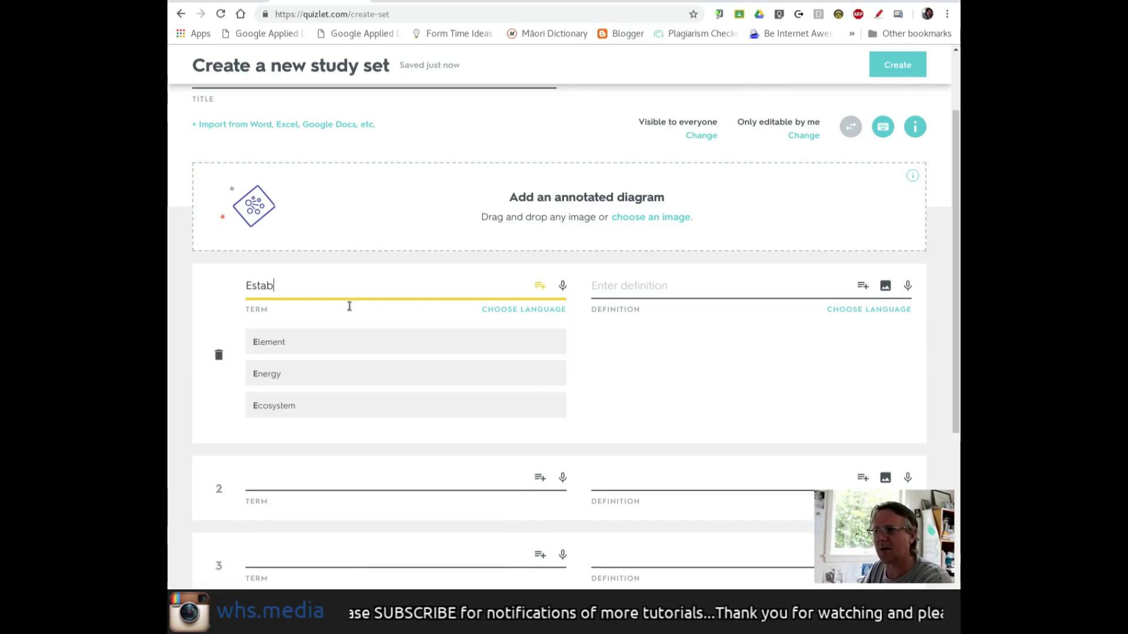
{"action": "type", "text": "lishing"}
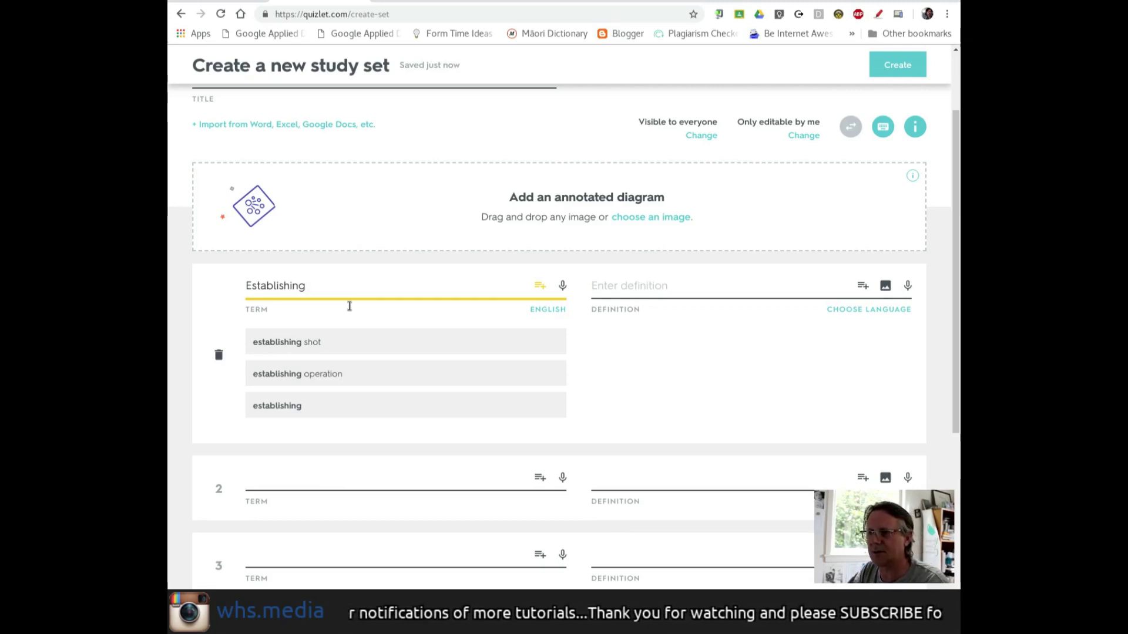
{"action": "key", "text": "Tab"}
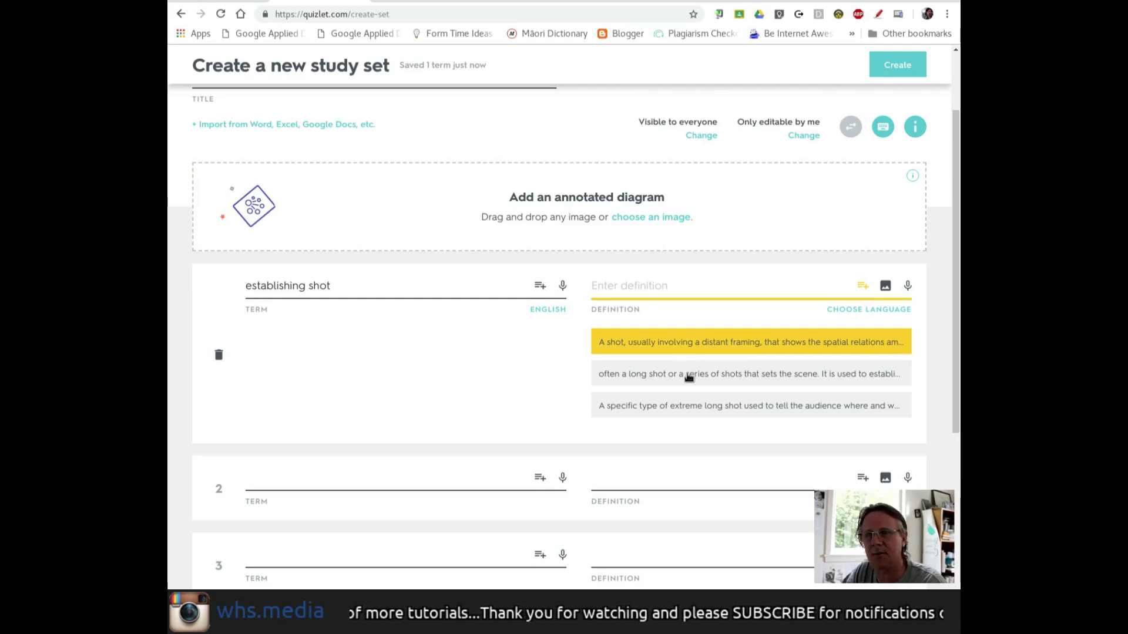
{"action": "left_click", "coordinate": [691, 411]}
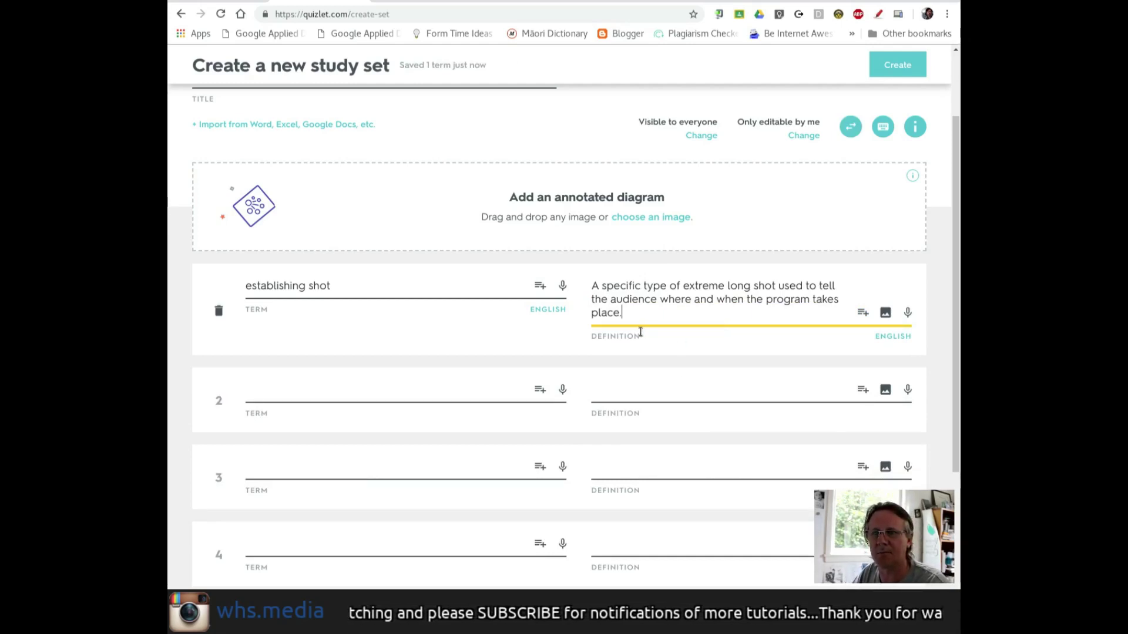
{"action": "type", "text": "If I need"}
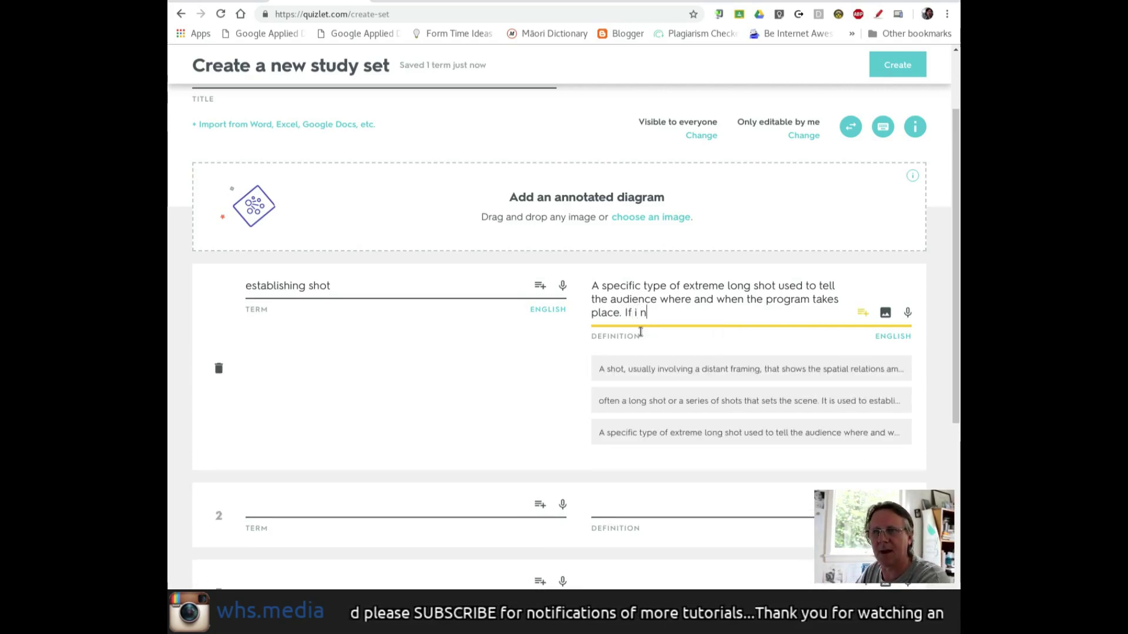
{"action": "key", "text": "BackSpace"}
{"action": "key", "text": "BackSpace"}
{"action": "key", "text": "BackSpace"}
{"action": "key", "text": "BackSpace"}
{"action": "key", "text": "BackSpace"}
{"action": "key", "text": "BackSpace"}
{"action": "key", "text": "BackSpace"}
{"action": "key", "text": "BackSpace"}
{"action": "key", "text": "BackSpace"}
{"action": "key", "text": "BackSpace"}
{"action": "key", "text": "BackSpace"}
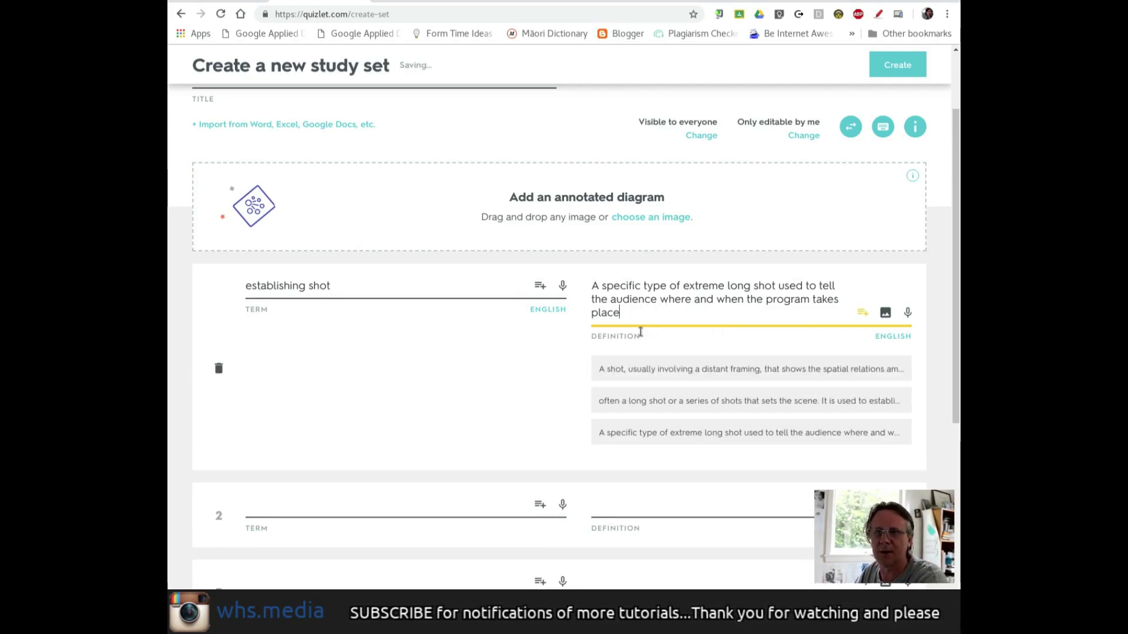
{"action": "type", "text": "."}
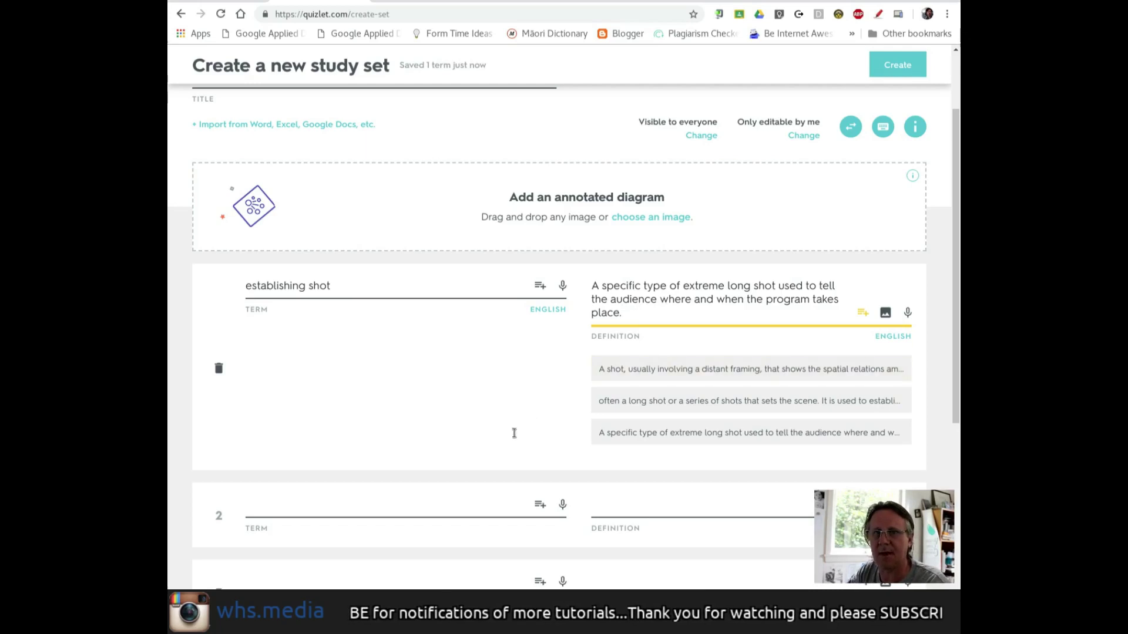
- Browse the suggested images for the establishing shot definition and add the picture of the castle beside the lake
{"action": "left_click", "coordinate": [887, 335]}
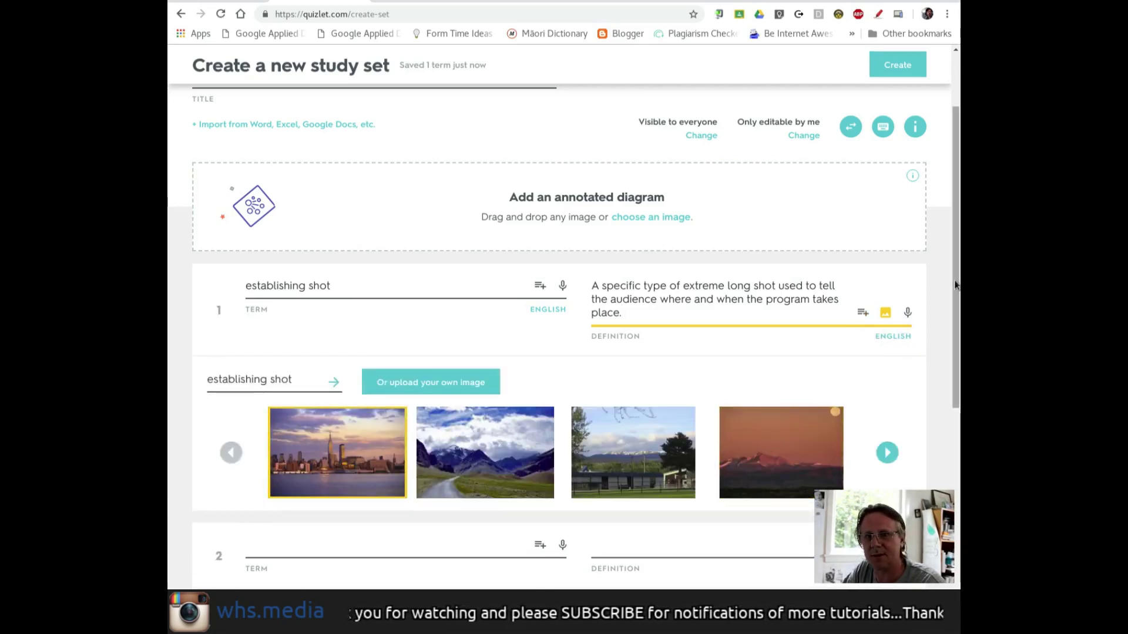
{"action": "scroll", "coordinate": [956, 300], "scroll_direction": "down", "scroll_amount": 1}
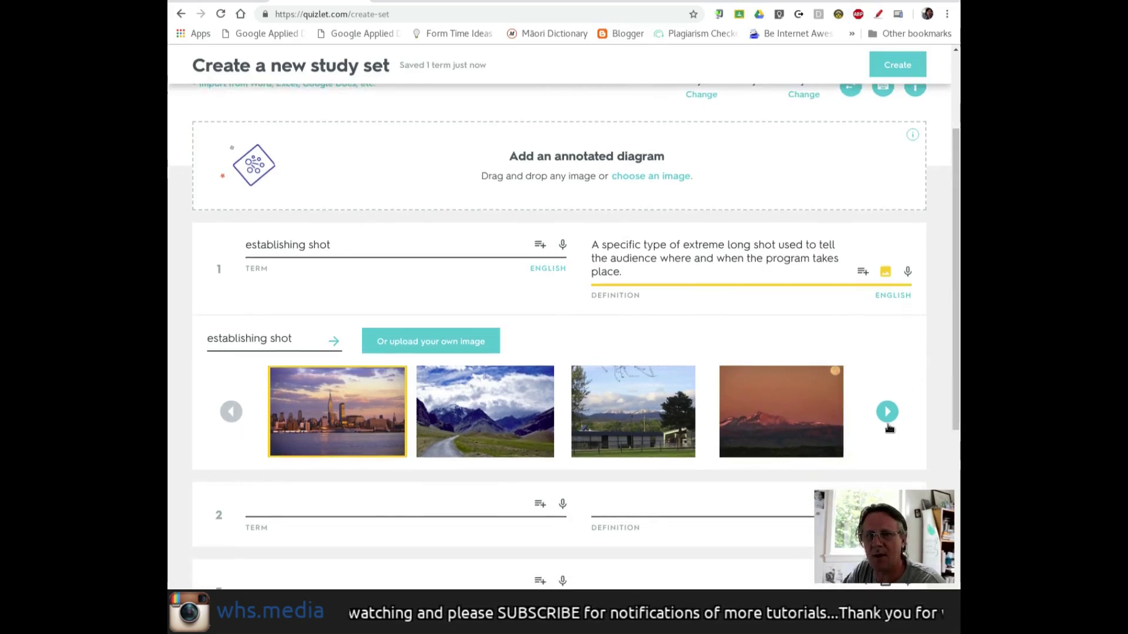
{"action": "left_click", "coordinate": [888, 430]}
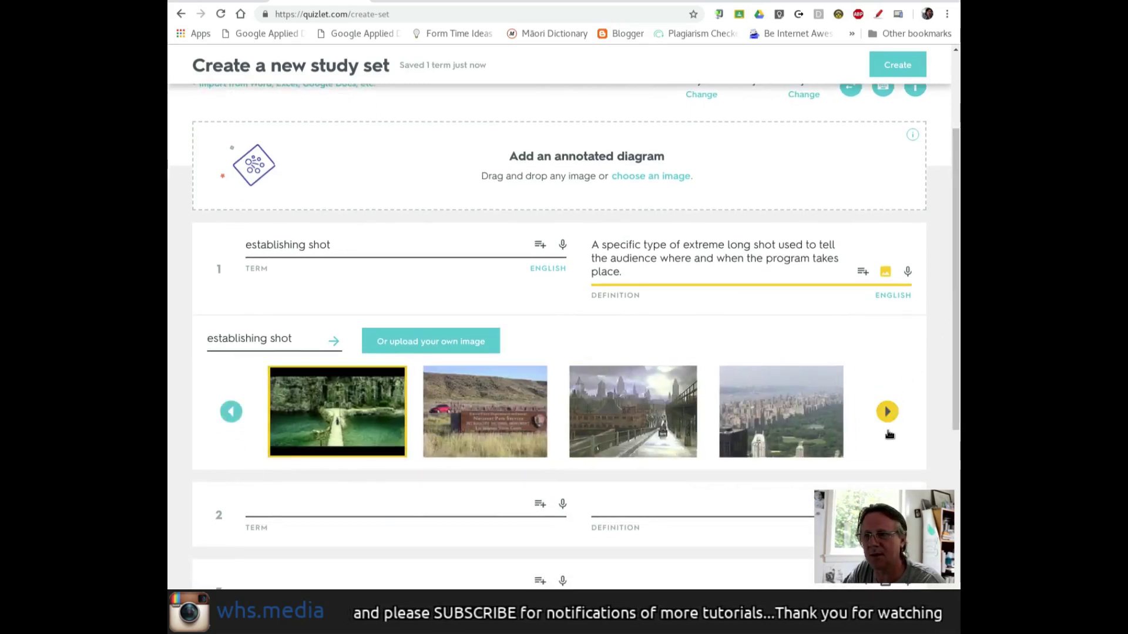
{"action": "left_click", "coordinate": [890, 435]}
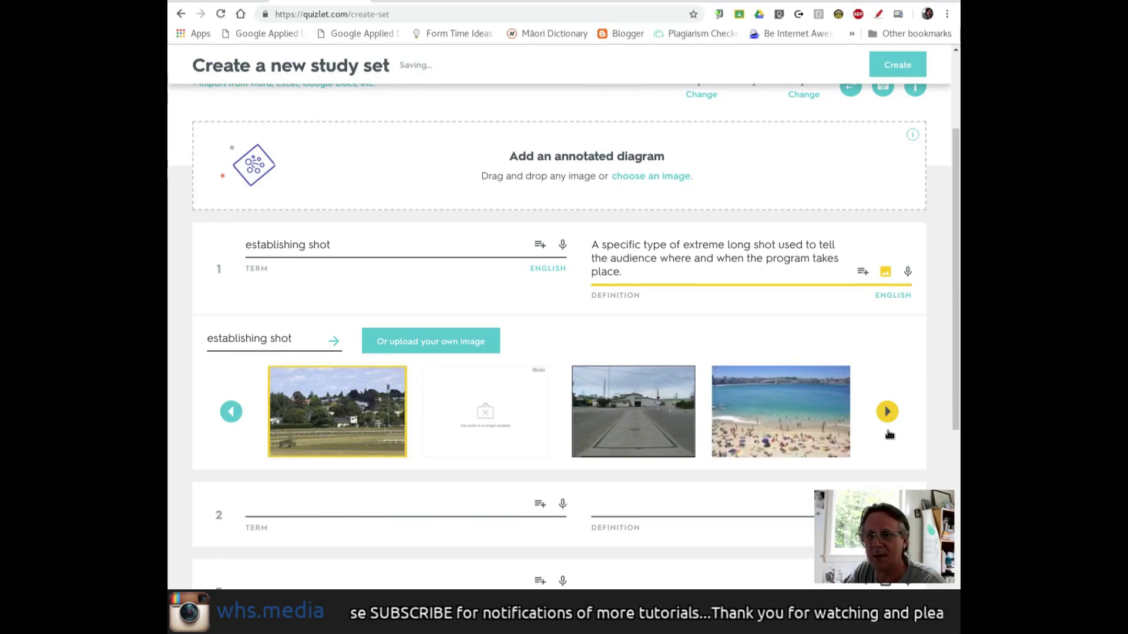
{"action": "left_click", "coordinate": [889, 434]}
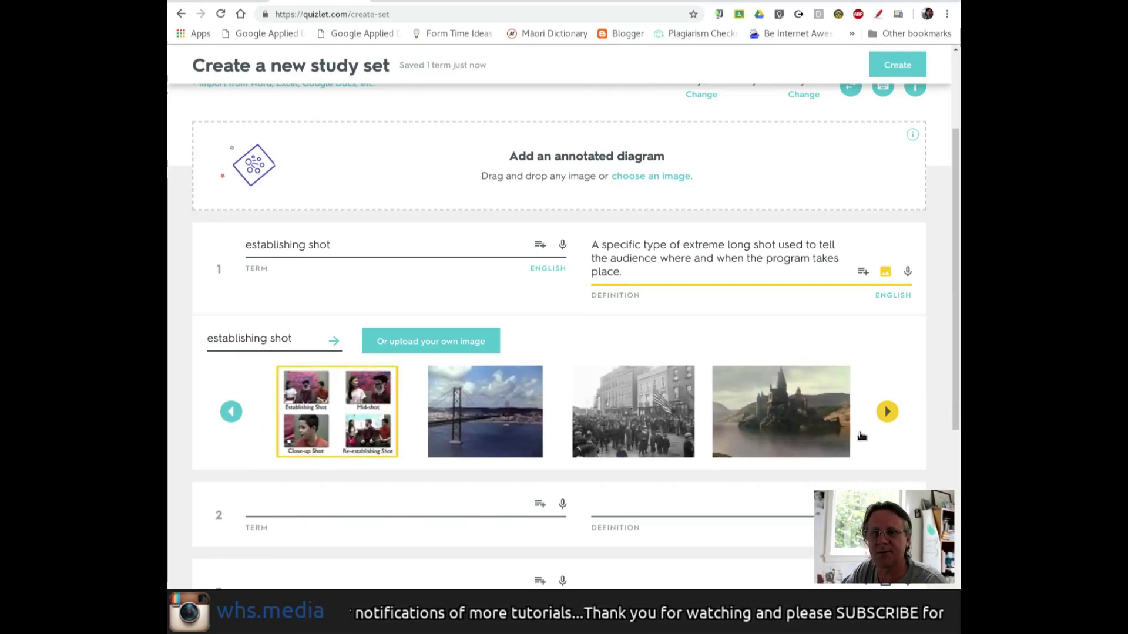
{"action": "left_click", "coordinate": [820, 440]}
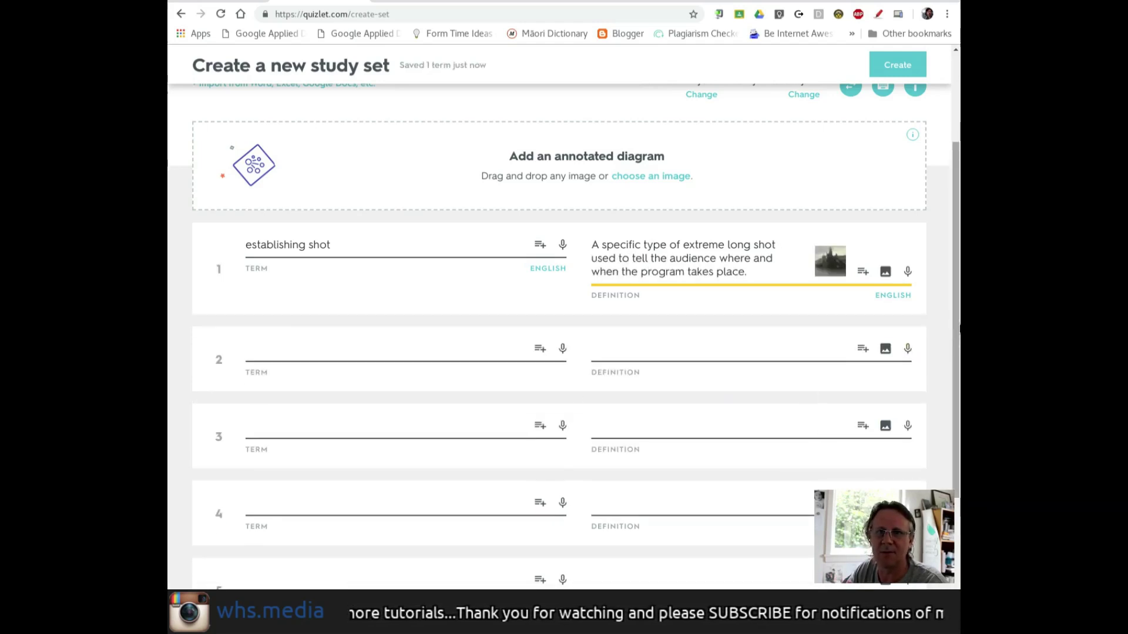
- Reopen the image options for the establishing shot definition and look over the choices for uploading or removing an image
{"action": "left_click", "coordinate": [885, 272]}
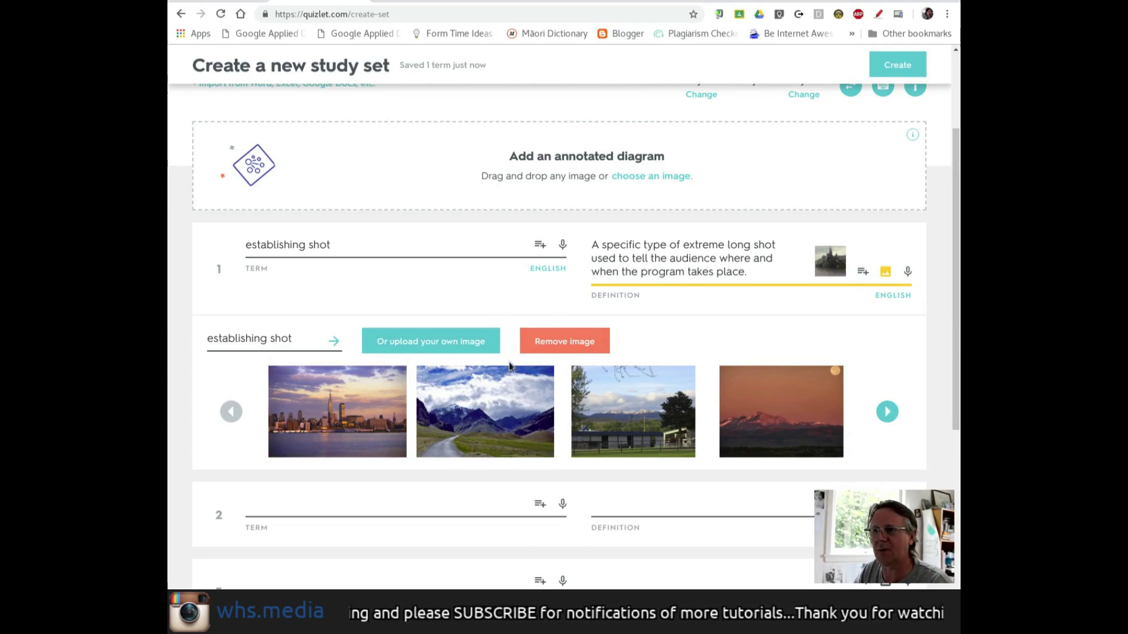
{"action": "scroll", "coordinate": [944, 398], "scroll_direction": "down", "scroll_amount": 2}
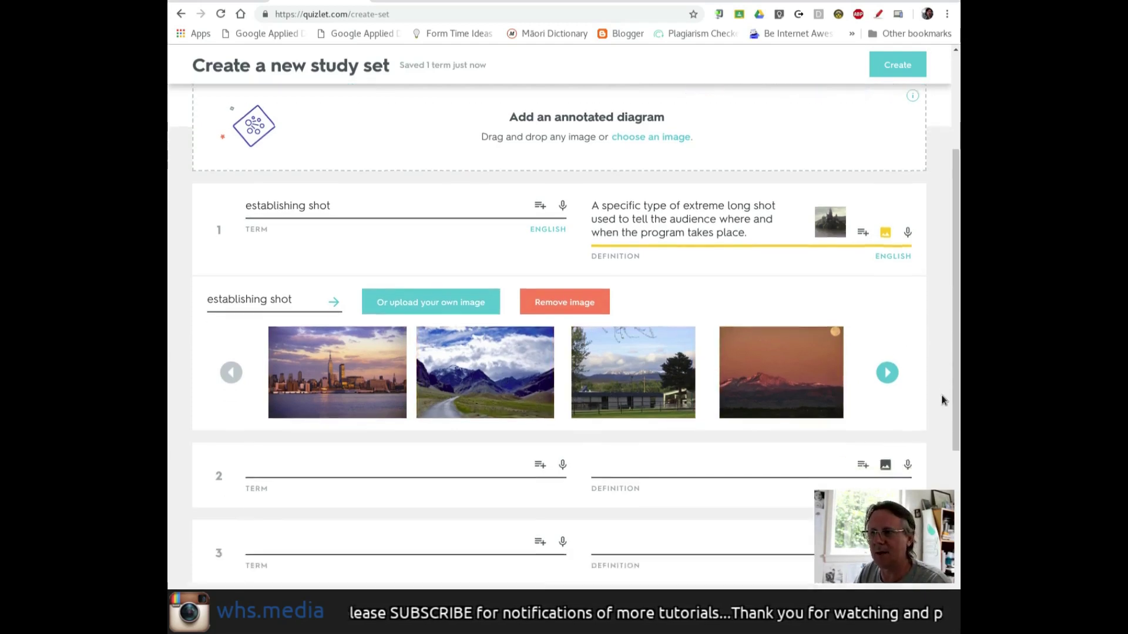
- Add "Point of View Shot (POV)" as the second term with the suggested definition beginning "Shot perspective whereby the video camera assumes a subject's view"
{"action": "left_click", "coordinate": [396, 395]}
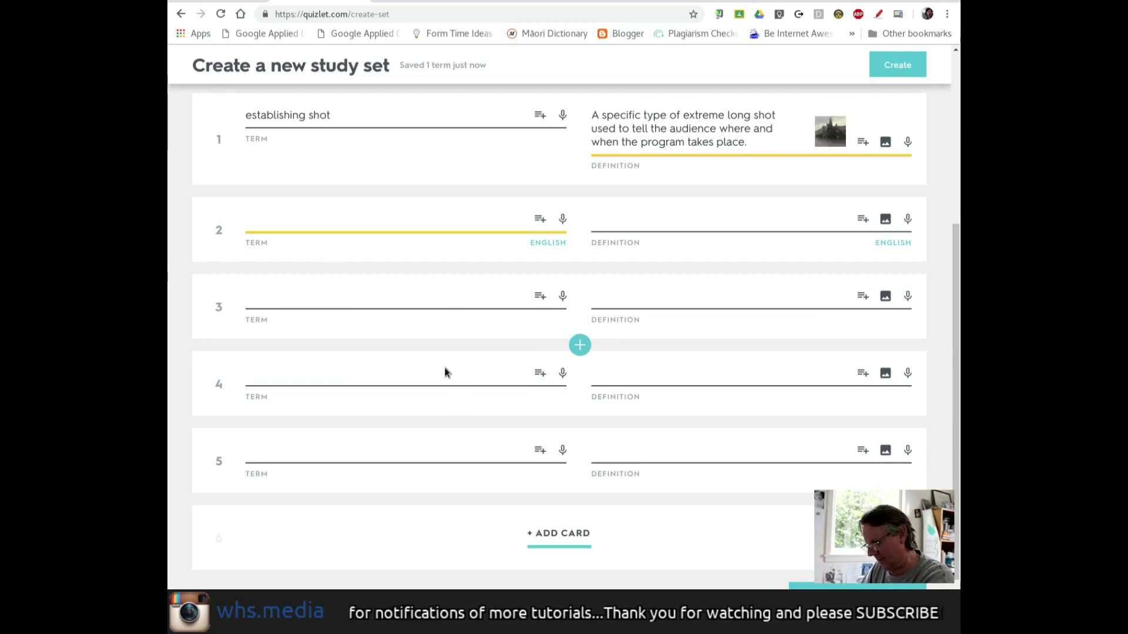
{"action": "type", "text": "Point of "}
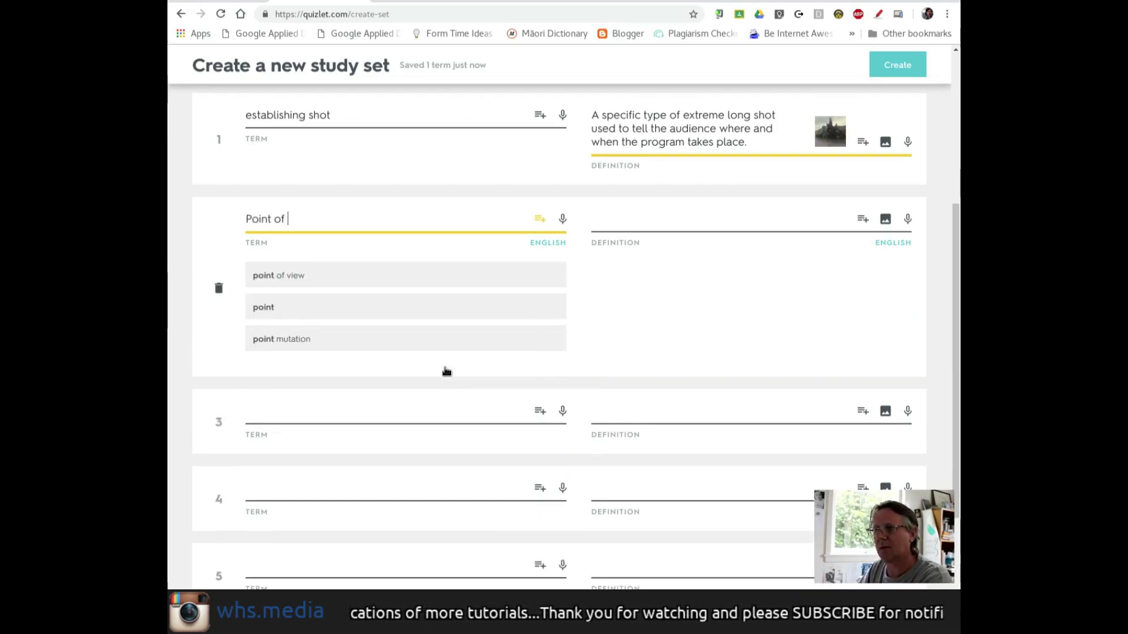
{"action": "type", "text": "View sho"}
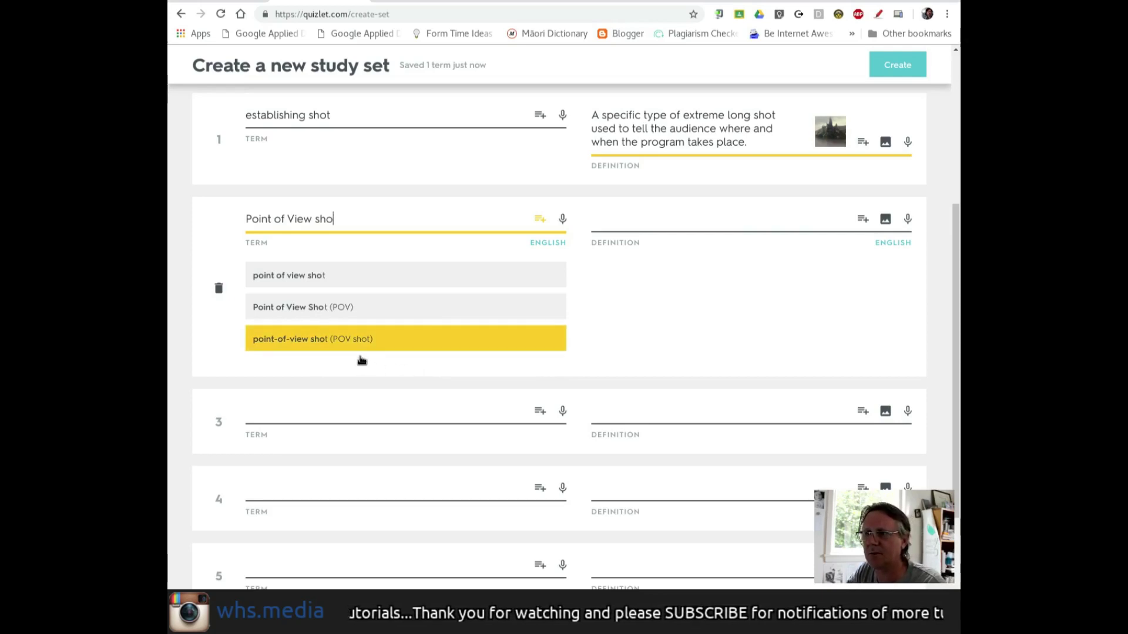
{"action": "left_click", "coordinate": [352, 318]}
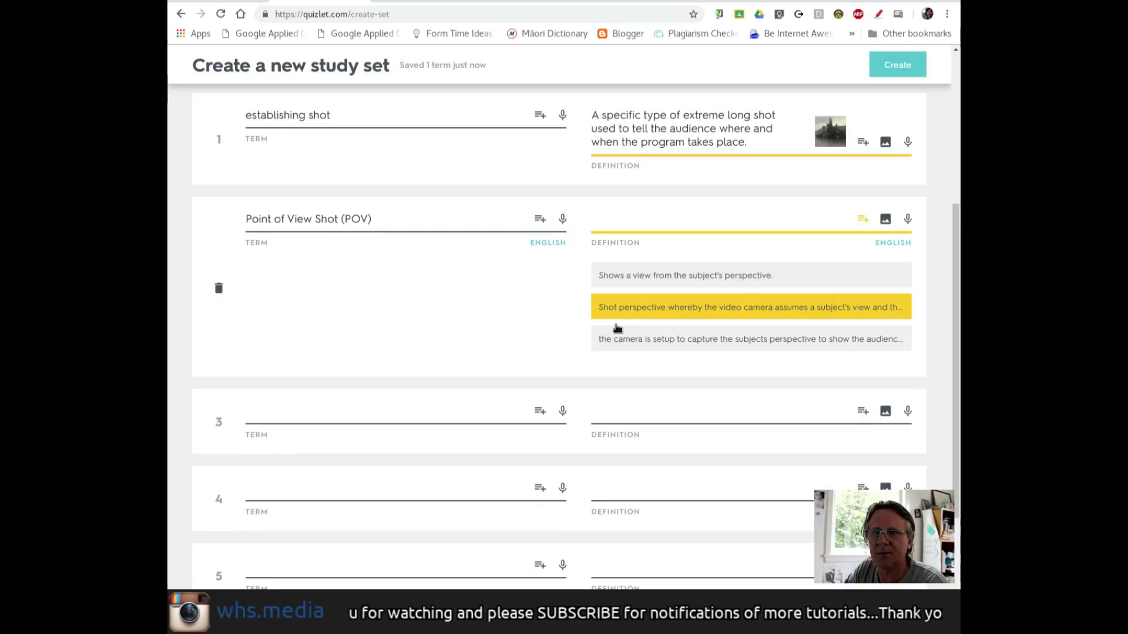
{"action": "left_click", "coordinate": [679, 317]}
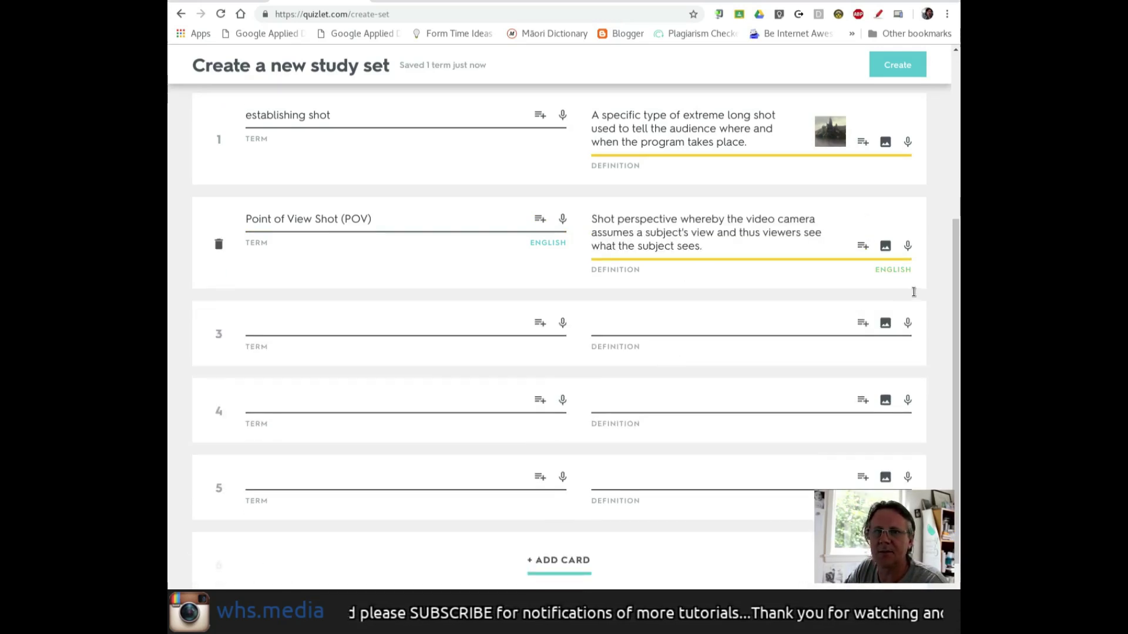
{"action": "left_click", "coordinate": [938, 300]}
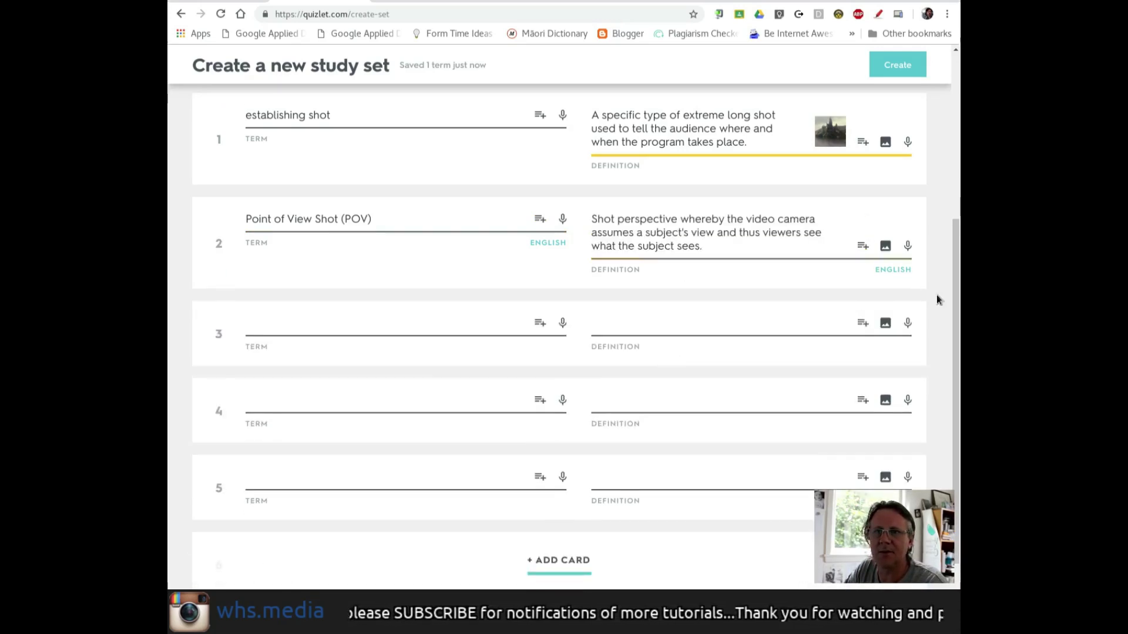
- Add "Dutch Tilt Shot" as the third term with the suggested definition beginning "A shot that tilts, often drastically"
{"action": "left_click", "coordinate": [412, 343]}
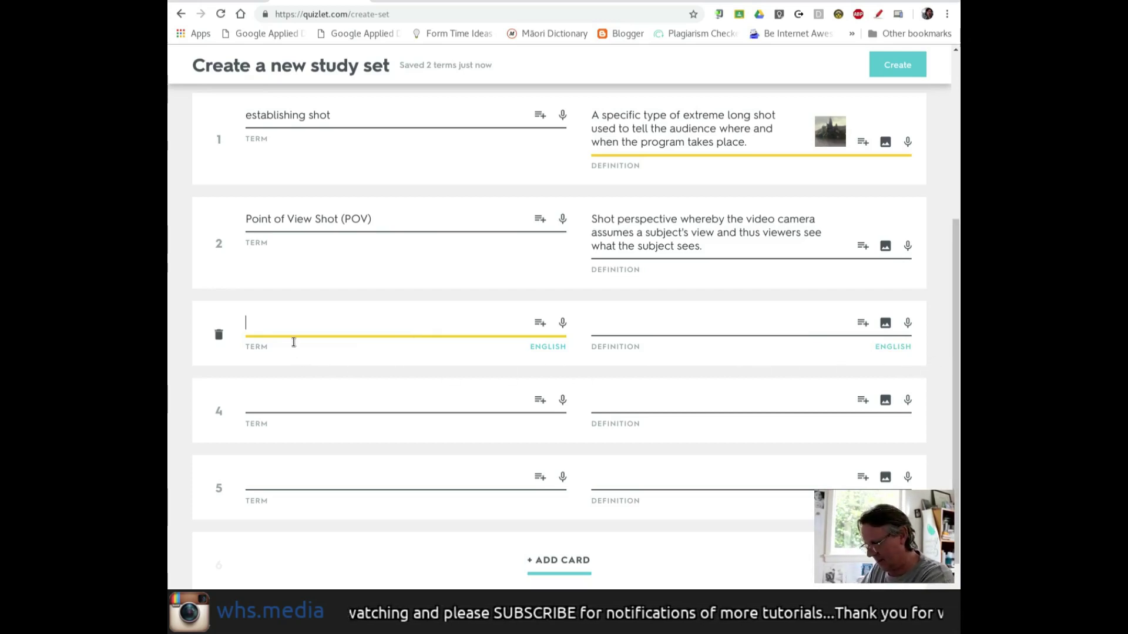
{"action": "type", "text": "Dut"}
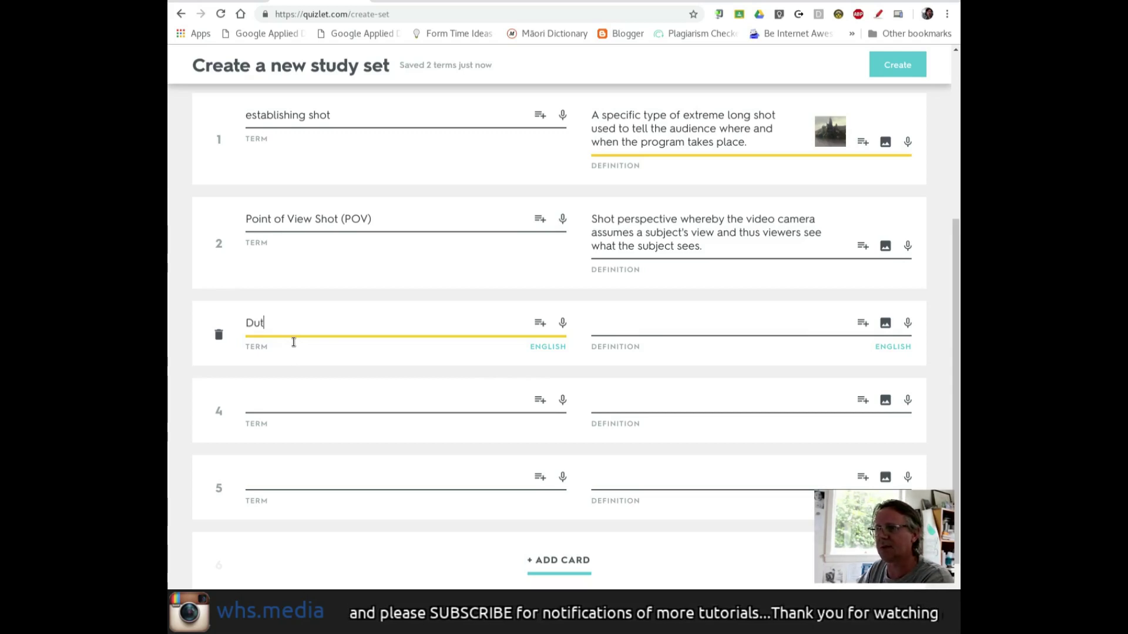
{"action": "type", "text": "ch Tile"}
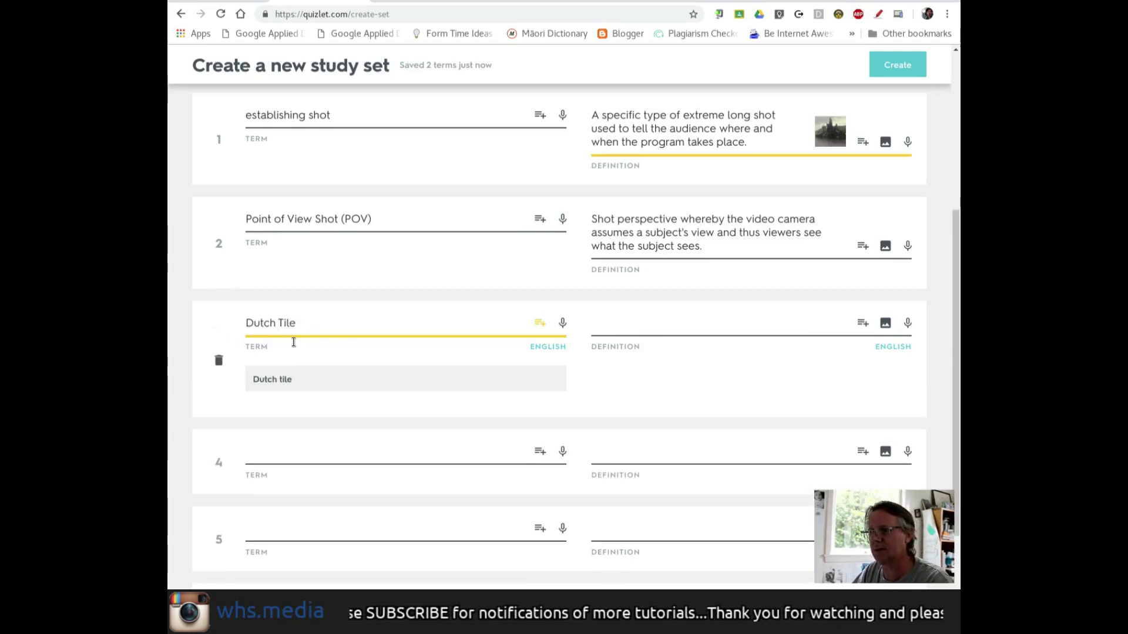
{"action": "key", "text": "BackSpace"}
{"action": "type", "text": "t"}
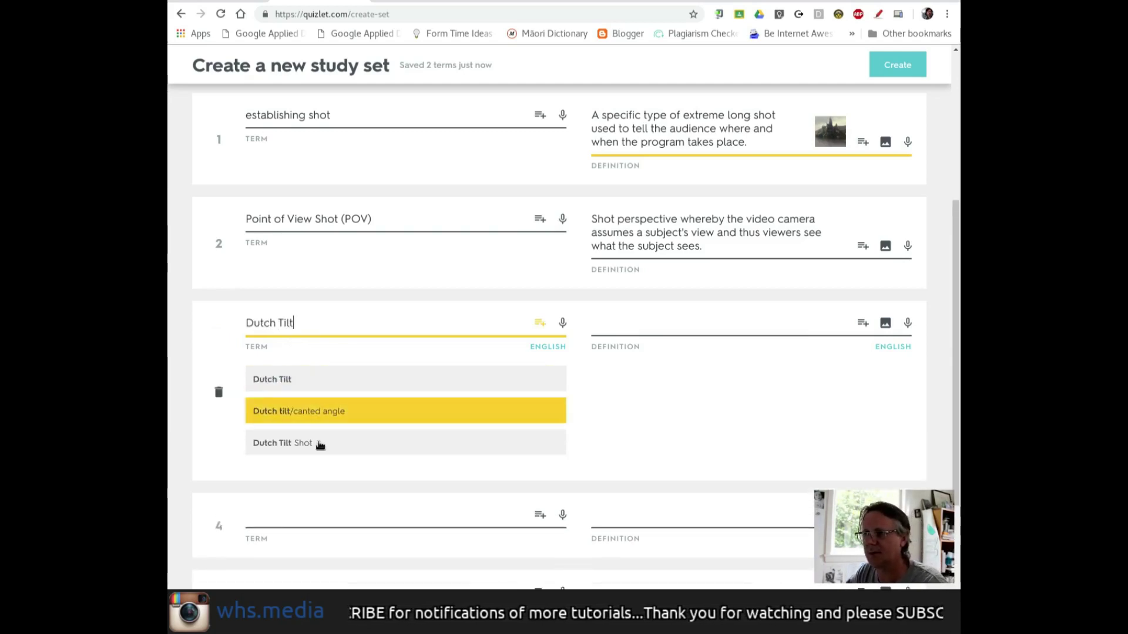
{"action": "left_click", "coordinate": [310, 463]}
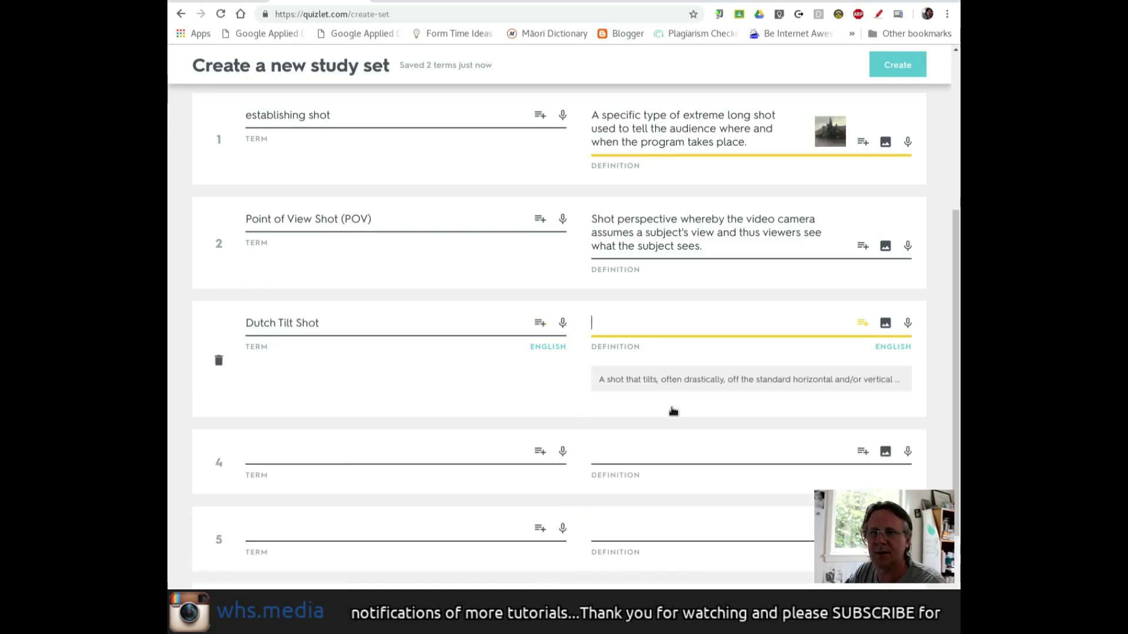
{"action": "left_click", "coordinate": [700, 400]}
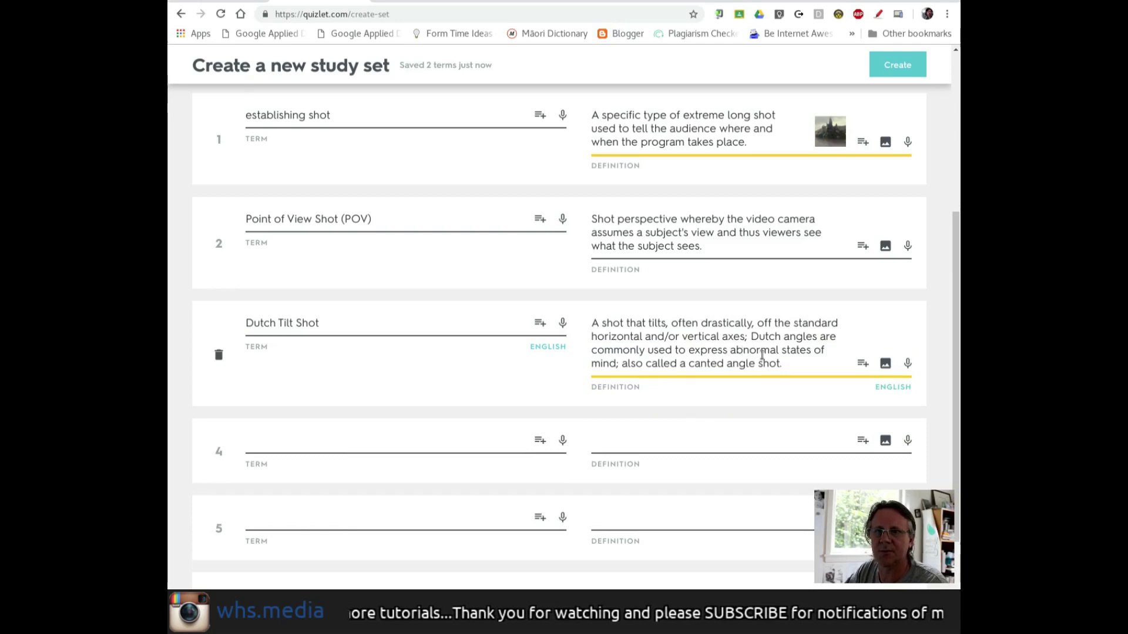
{"action": "left_click", "coordinate": [939, 357]}
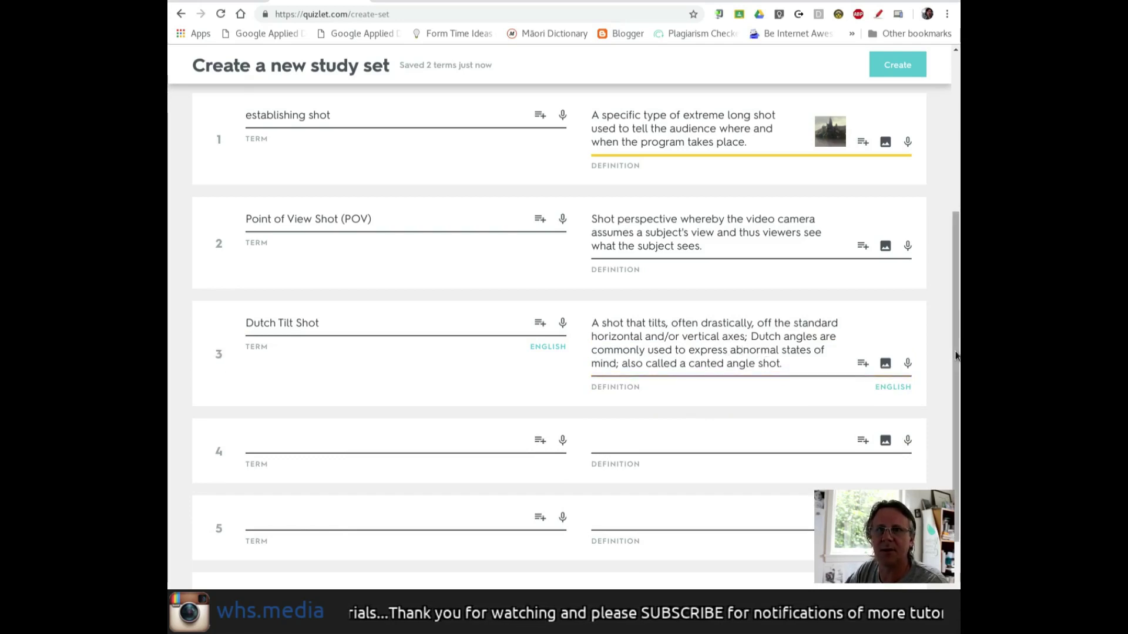
- Finish creating the Film terminology set, copy its share link and dismiss the sharing dialog
{"action": "scroll", "coordinate": [958, 565], "scroll_direction": "down", "scroll_amount": 3}
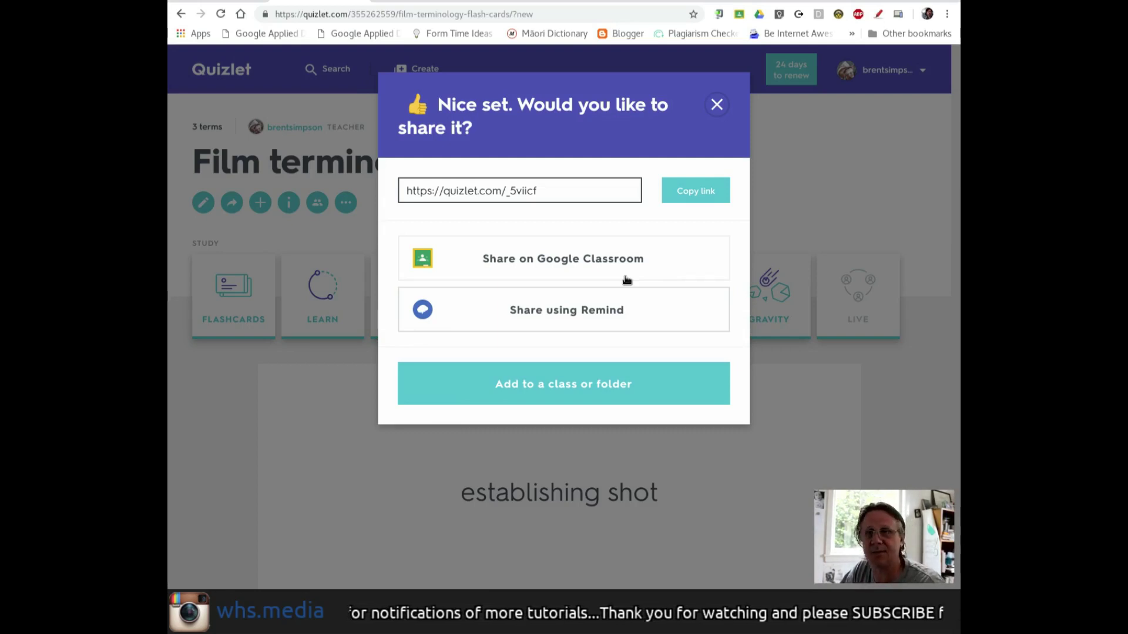
{"action": "left_click", "coordinate": [562, 199]}
{"action": "left_click", "coordinate": [689, 200]}
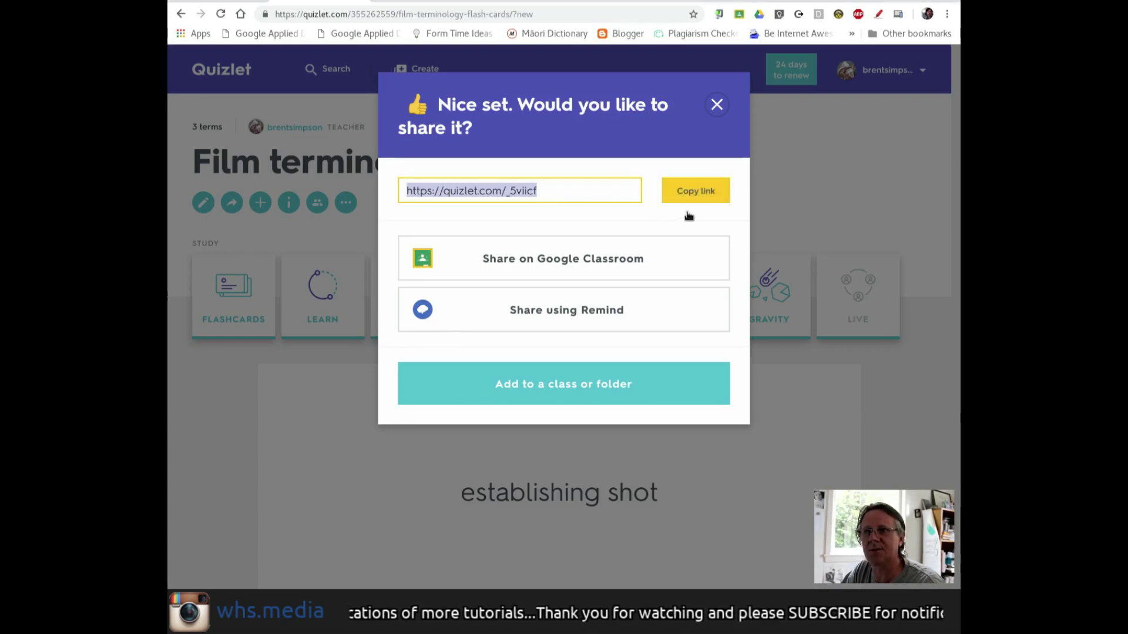
{"action": "left_click", "coordinate": [717, 107]}
- Preview the new set by flipping the establishing shot card, and go through the cards in Flashcards mode
{"action": "scroll", "coordinate": [933, 306], "scroll_direction": "down", "scroll_amount": 3}
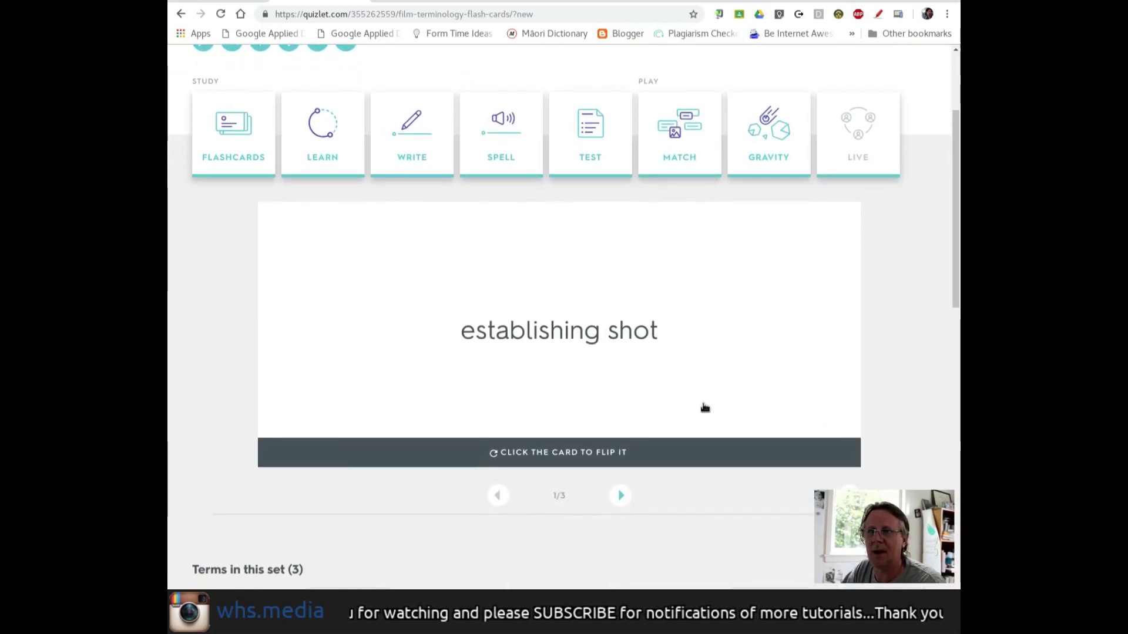
{"action": "left_click", "coordinate": [705, 407]}
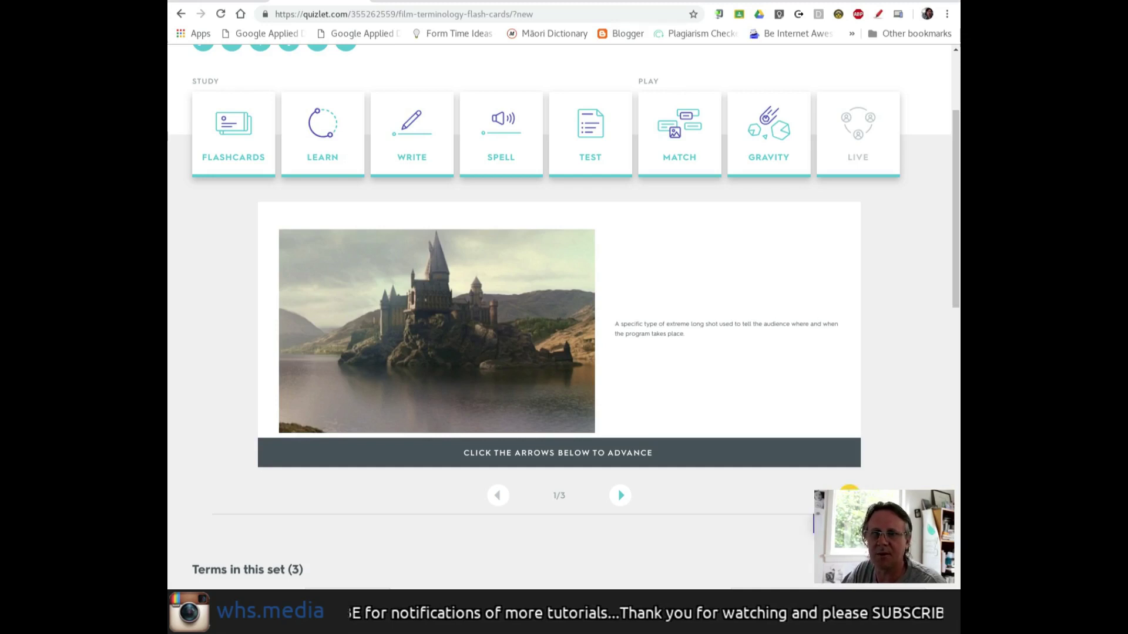
{"action": "left_click", "coordinate": [234, 134]}
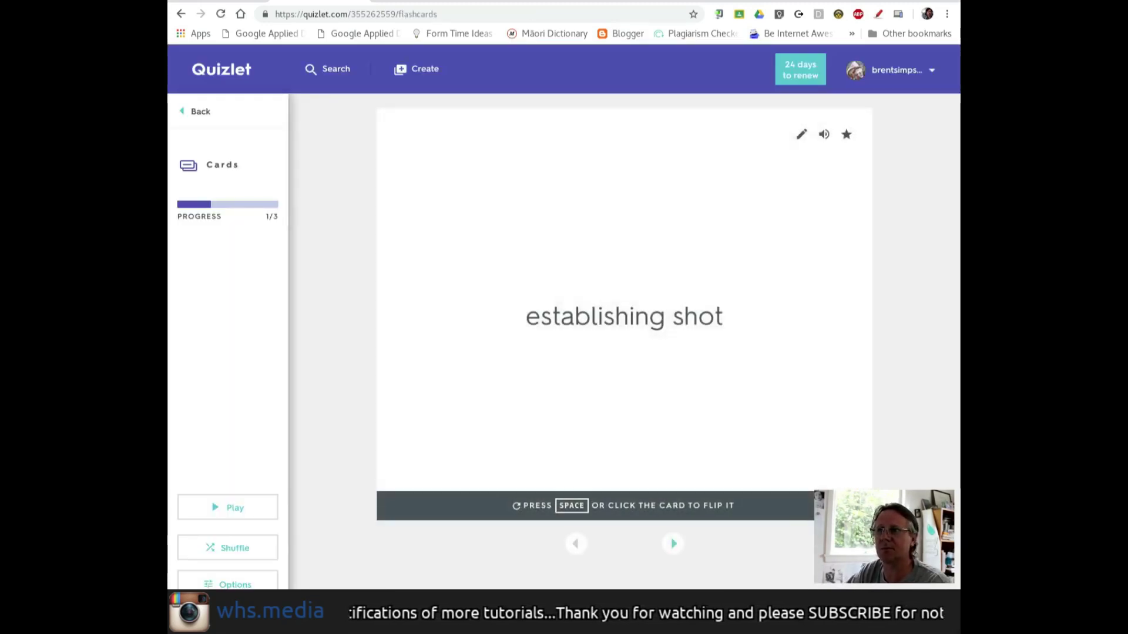
{"action": "left_click", "coordinate": [768, 423]}
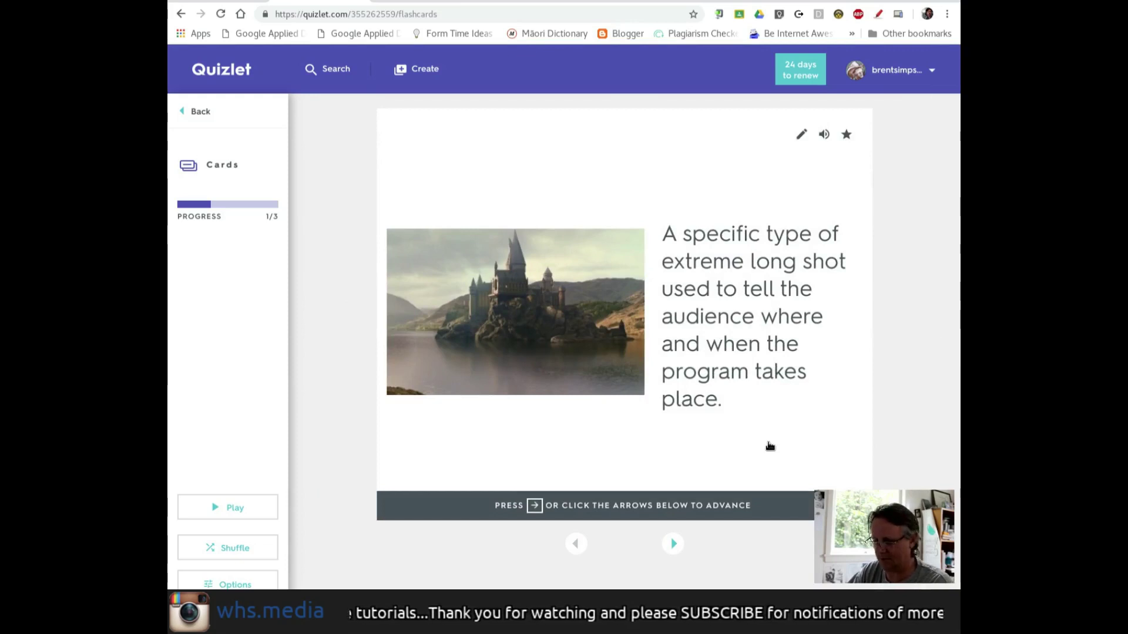
{"action": "key", "text": "Right"}
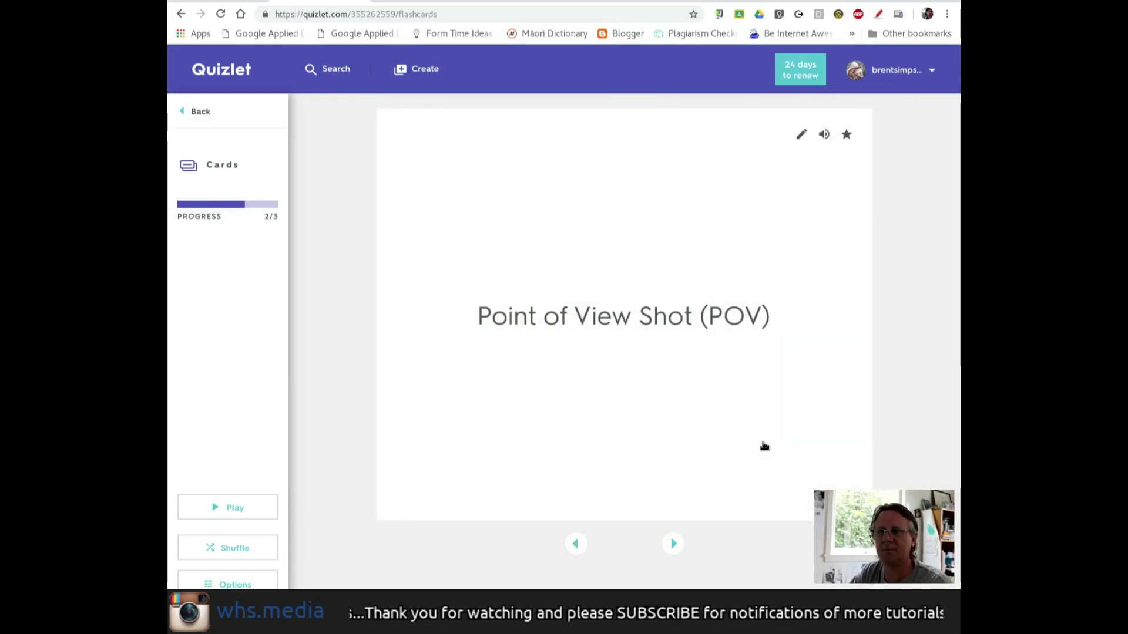
{"action": "left_click", "coordinate": [764, 447]}
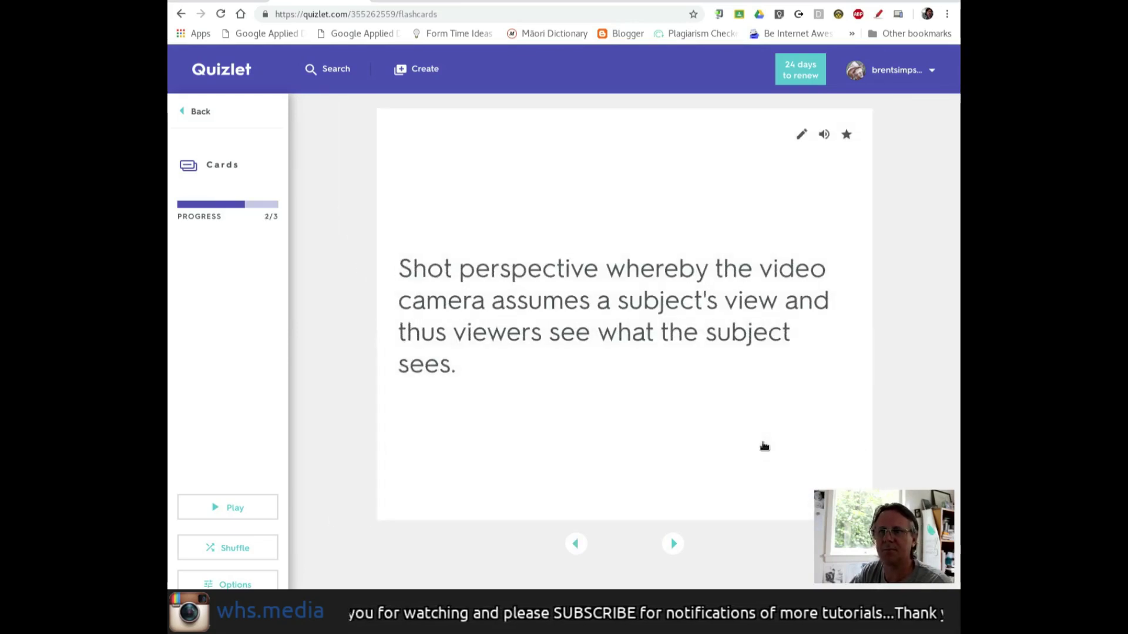
{"action": "left_click", "coordinate": [765, 447]}
{"action": "key", "text": "Right"}
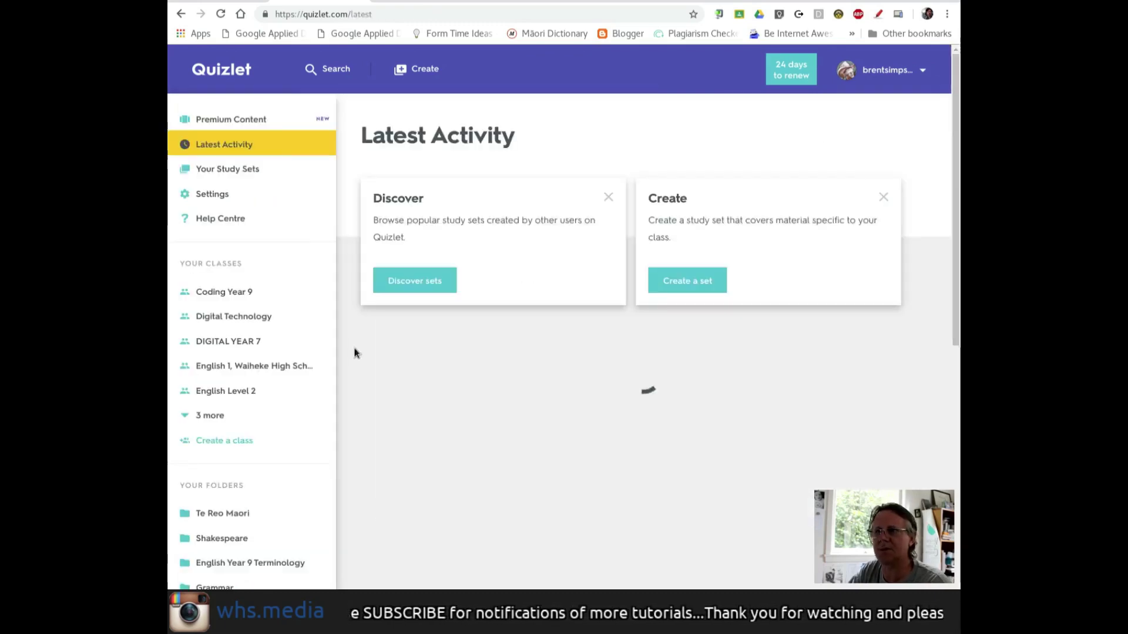
- Expand the list of classes and open the Media Studies Level 3 class
{"action": "left_click", "coordinate": [223, 464]}
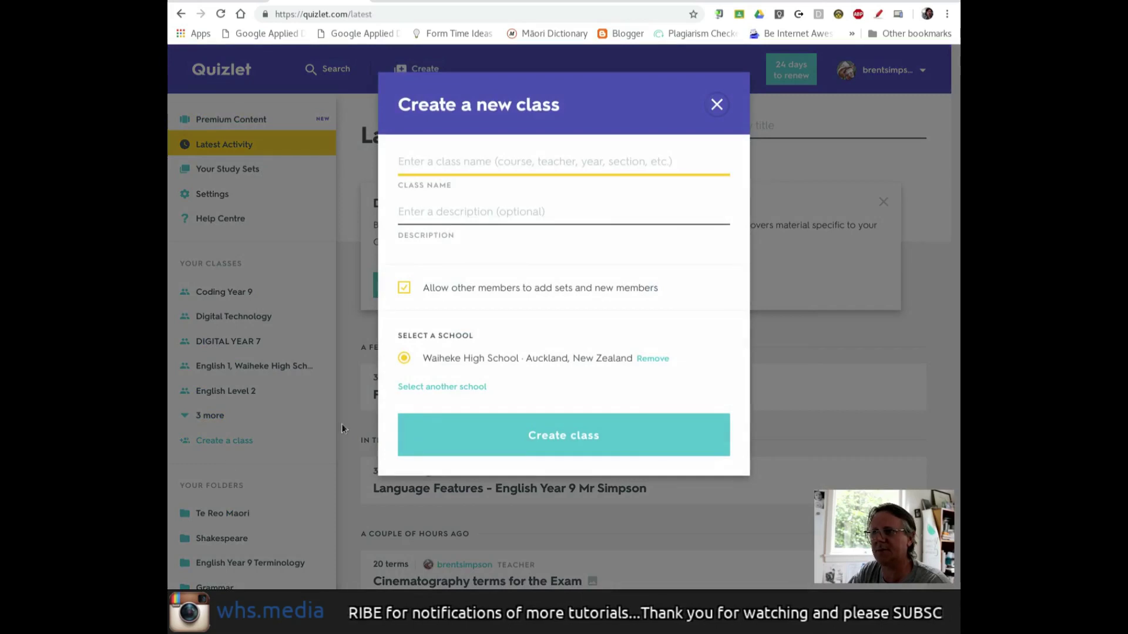
{"action": "left_click", "coordinate": [369, 430]}
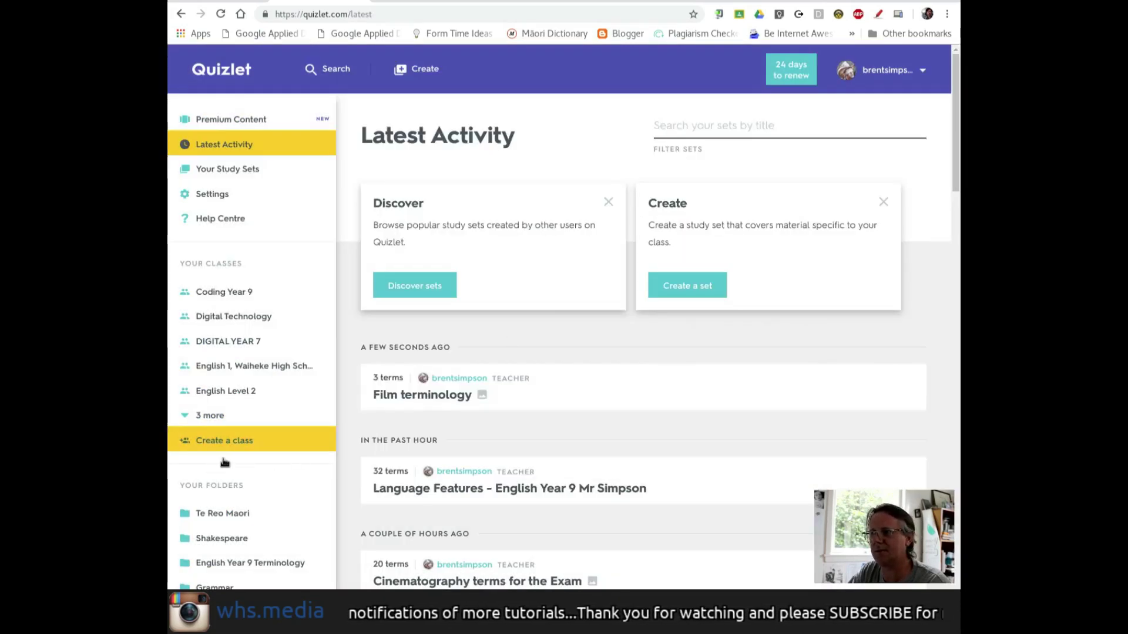
{"action": "left_click", "coordinate": [230, 417]}
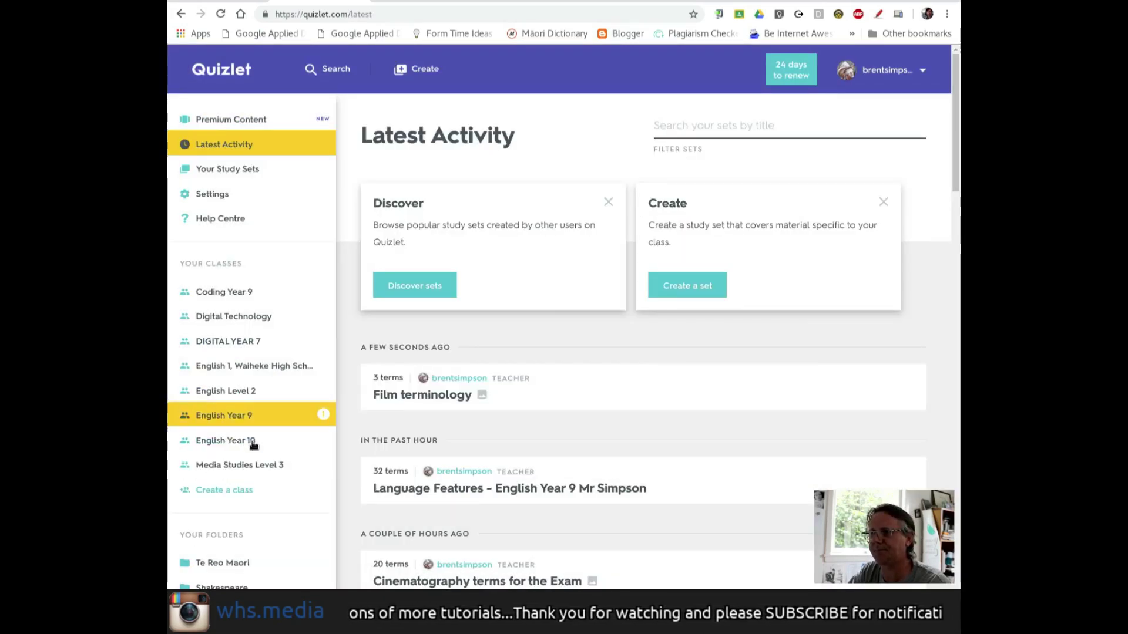
{"action": "left_click", "coordinate": [241, 464]}
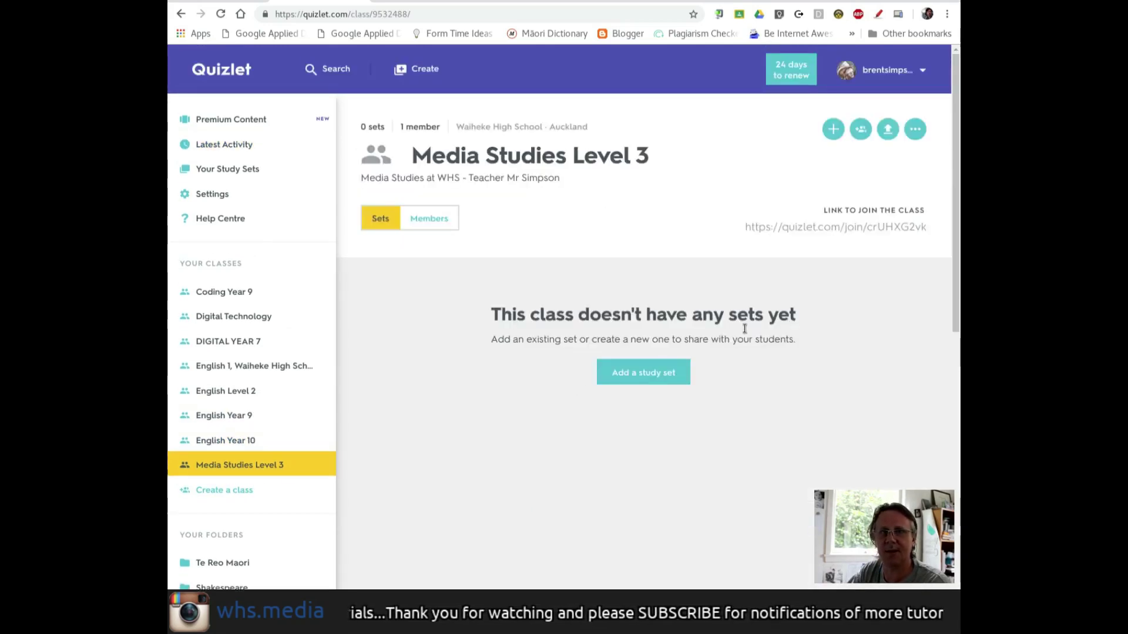
- Add the existing Film terminology set to the Media Studies Level 3 class
{"action": "left_click", "coordinate": [658, 380]}
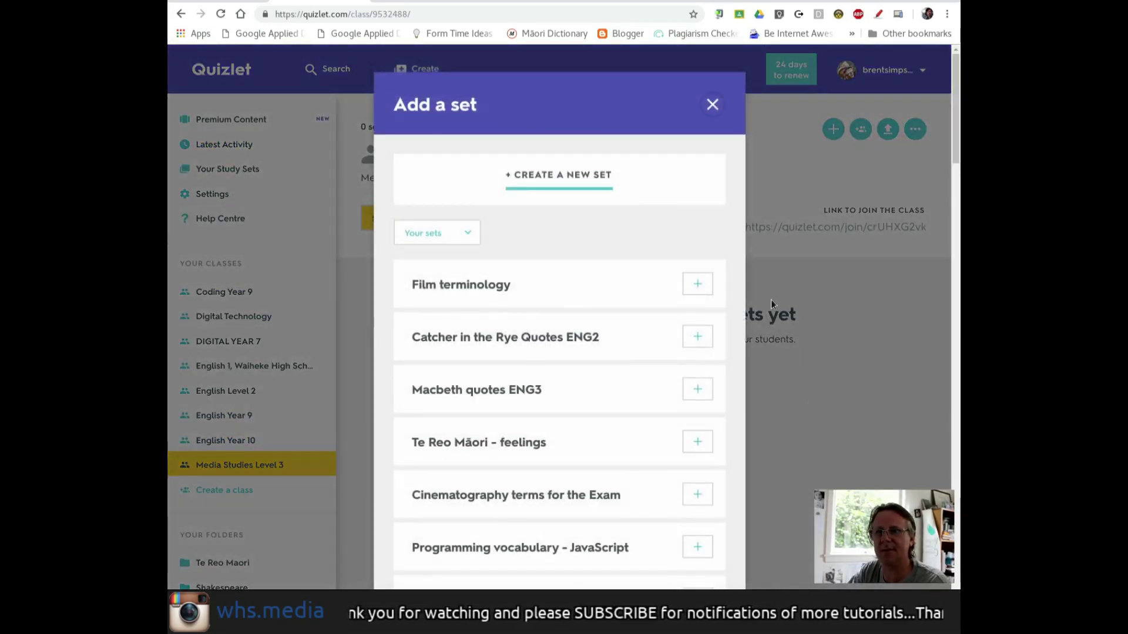
{"action": "left_click", "coordinate": [699, 296]}
{"action": "scroll", "coordinate": [737, 235], "scroll_direction": "down", "scroll_amount": 3}
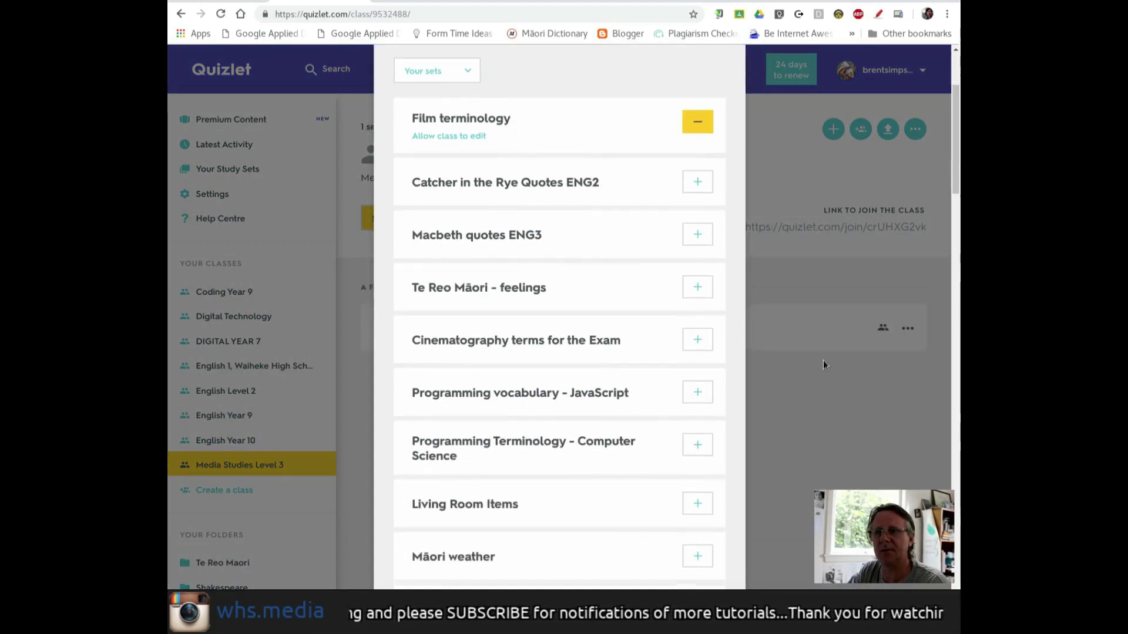
{"action": "scroll", "coordinate": [708, 150], "scroll_direction": "up", "scroll_amount": 3}
{"action": "left_click", "coordinate": [710, 104]}
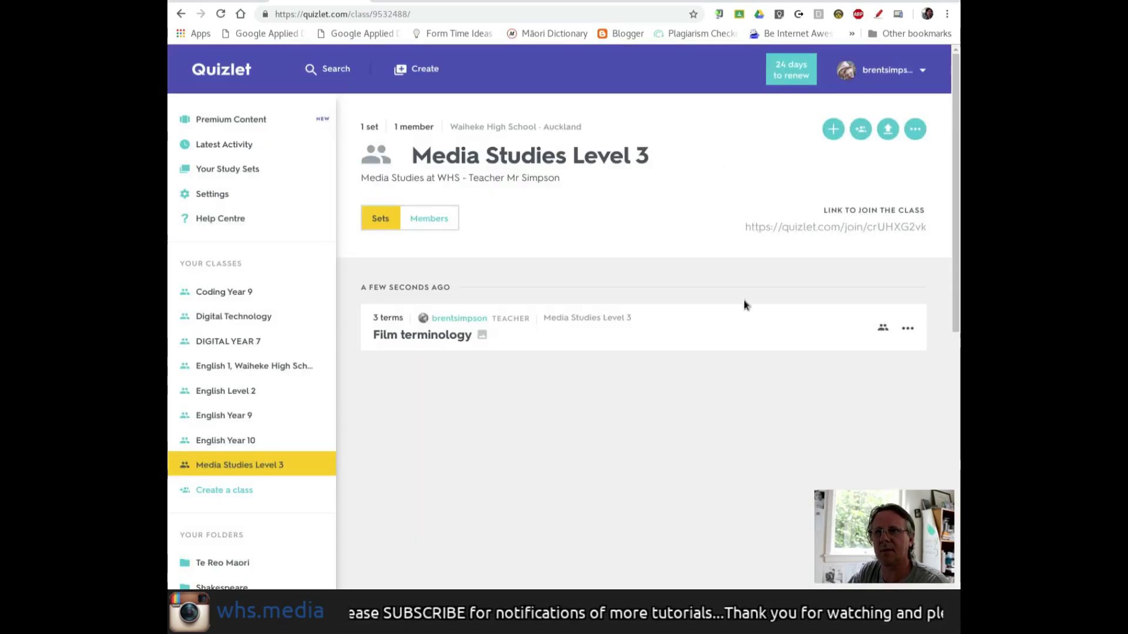